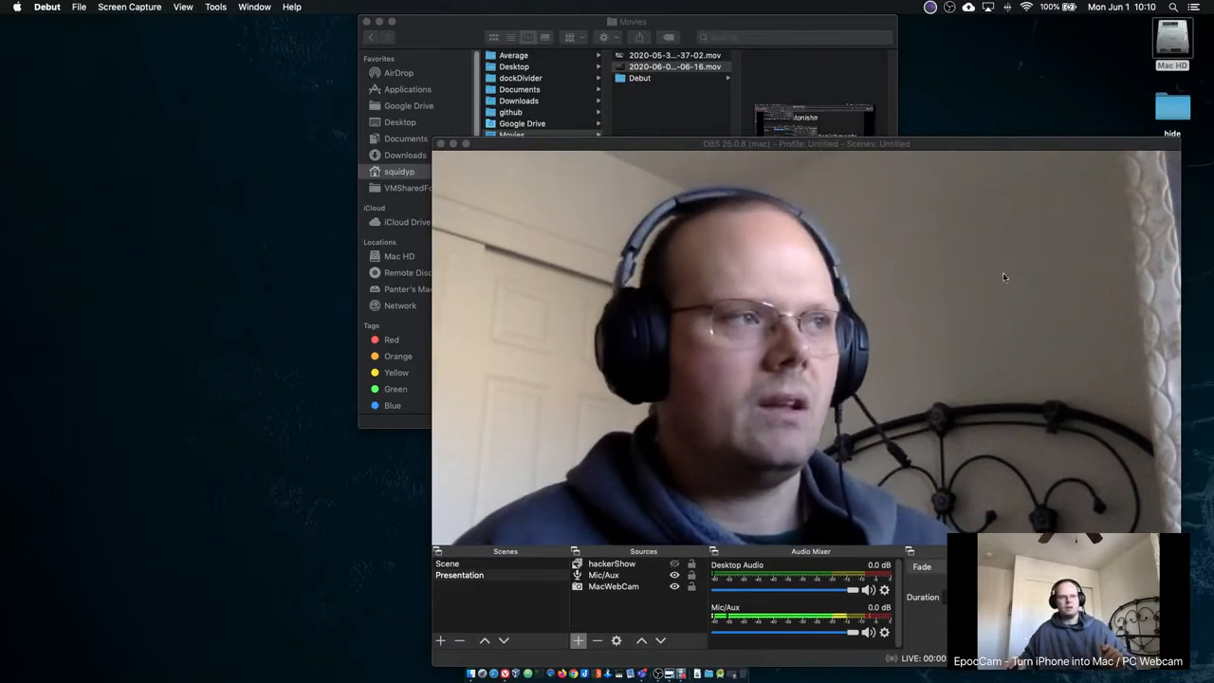
Step: Move the OBS window toward the desktop's upper-left area and create a scene named showAndTell
left_click_drag(917, 145, 523, 86)
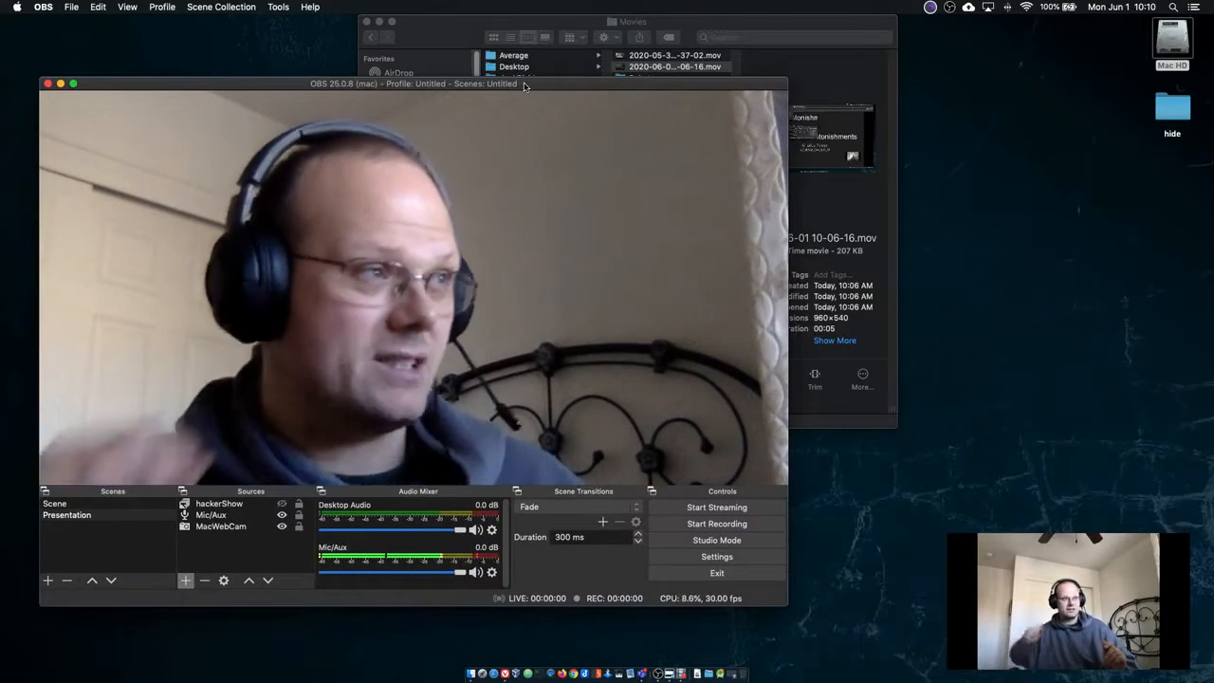
left_click_drag(528, 86, 518, 45)
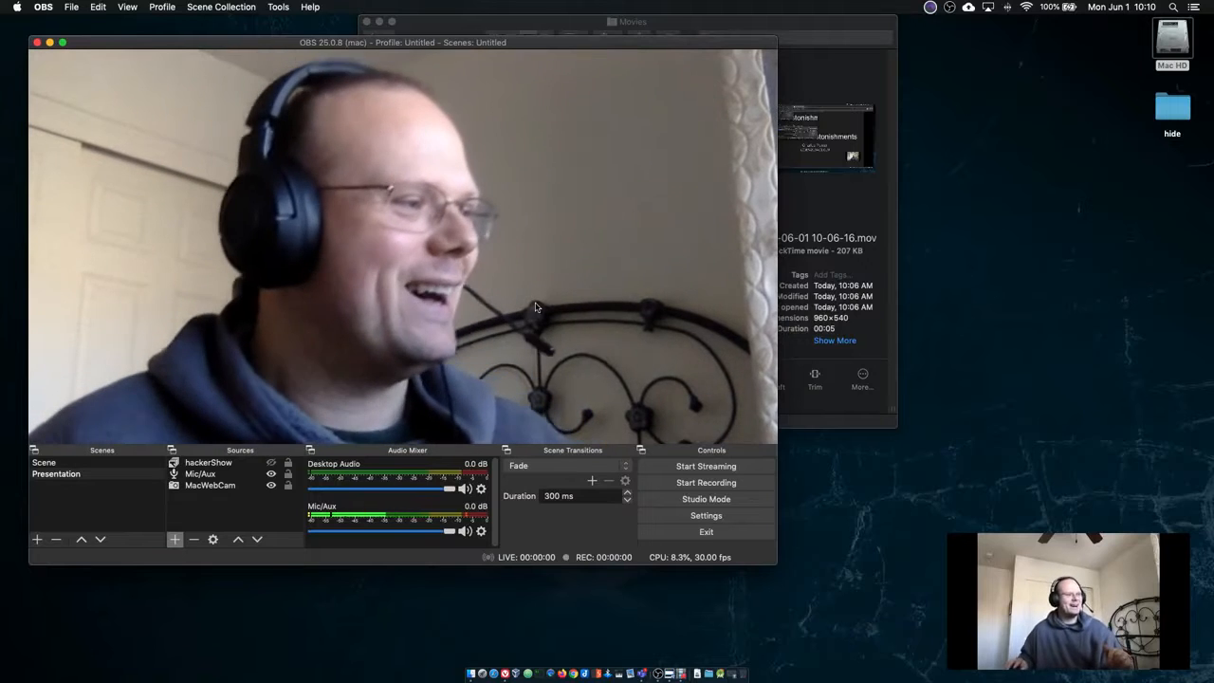
left_click(113, 510)
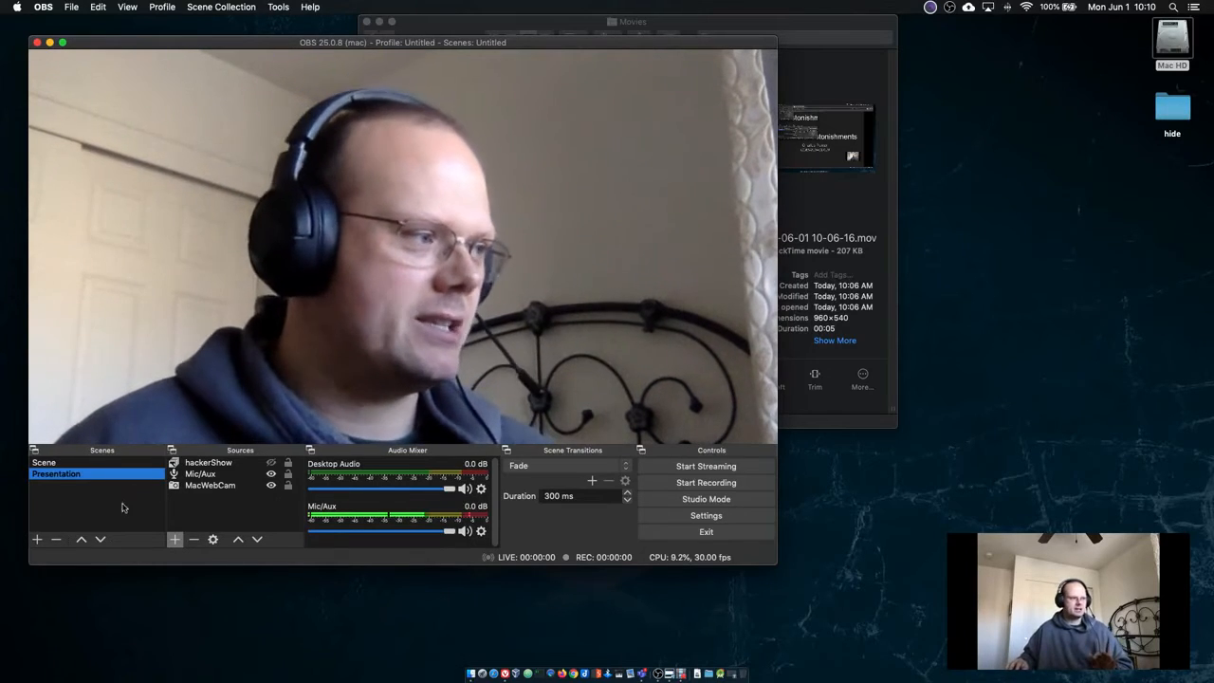
left_click(38, 539)
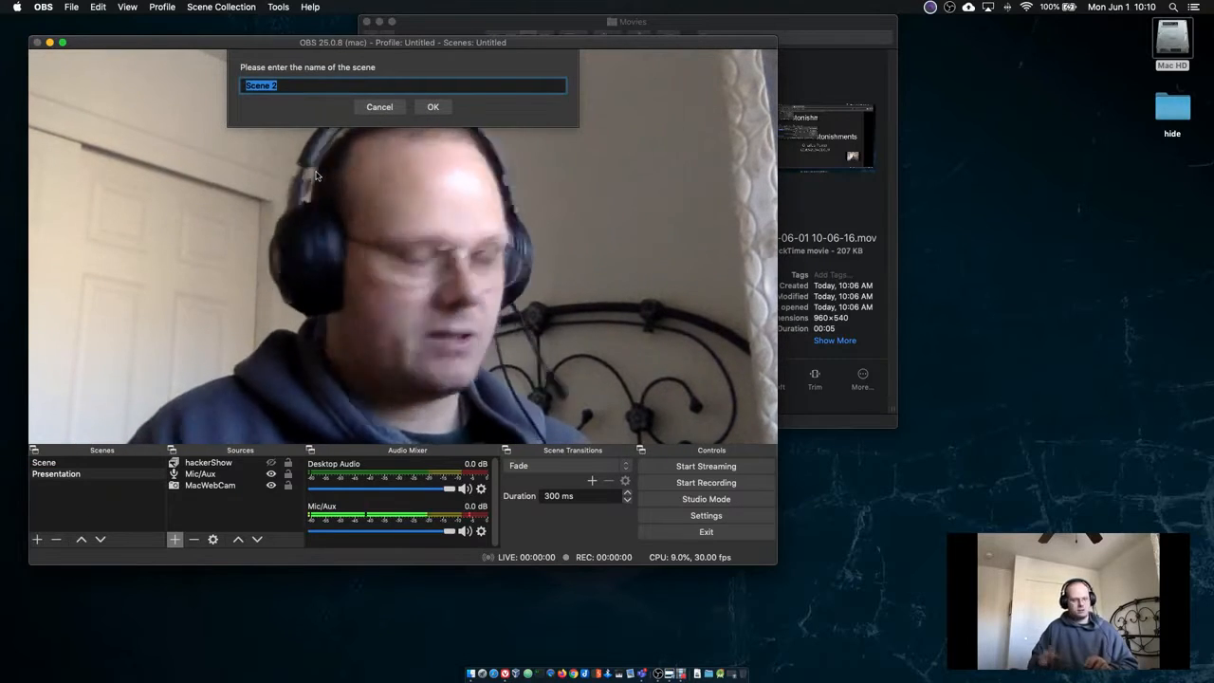
type("show")
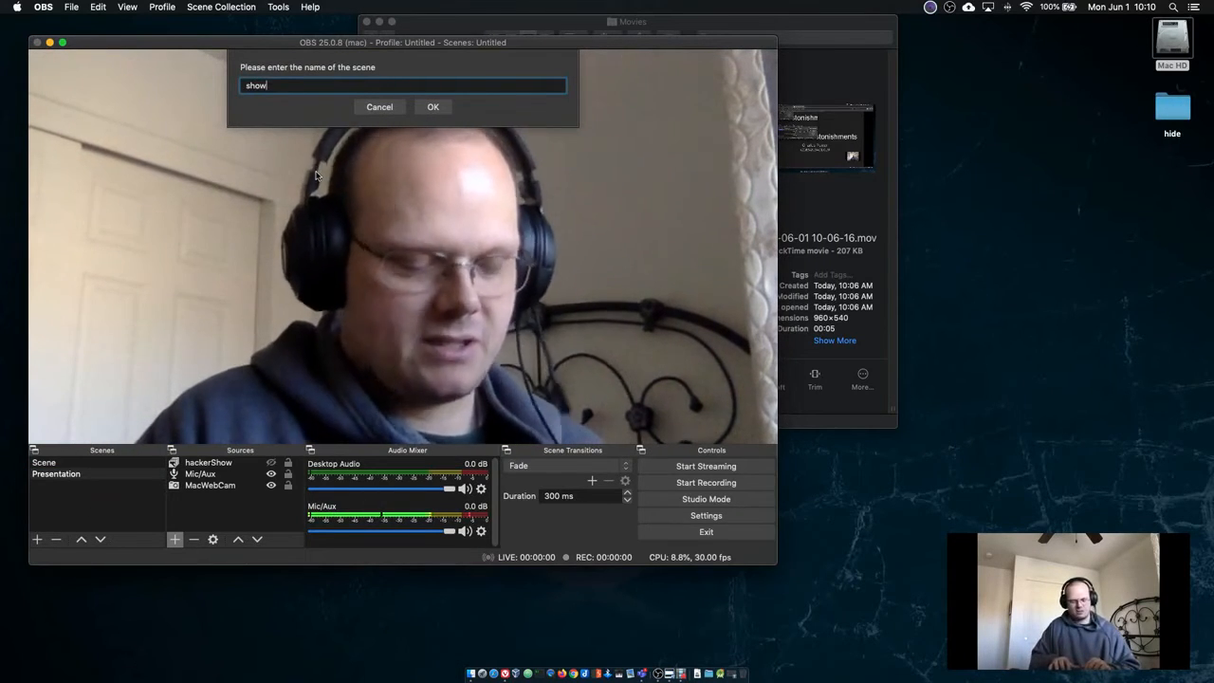
type("AndTell")
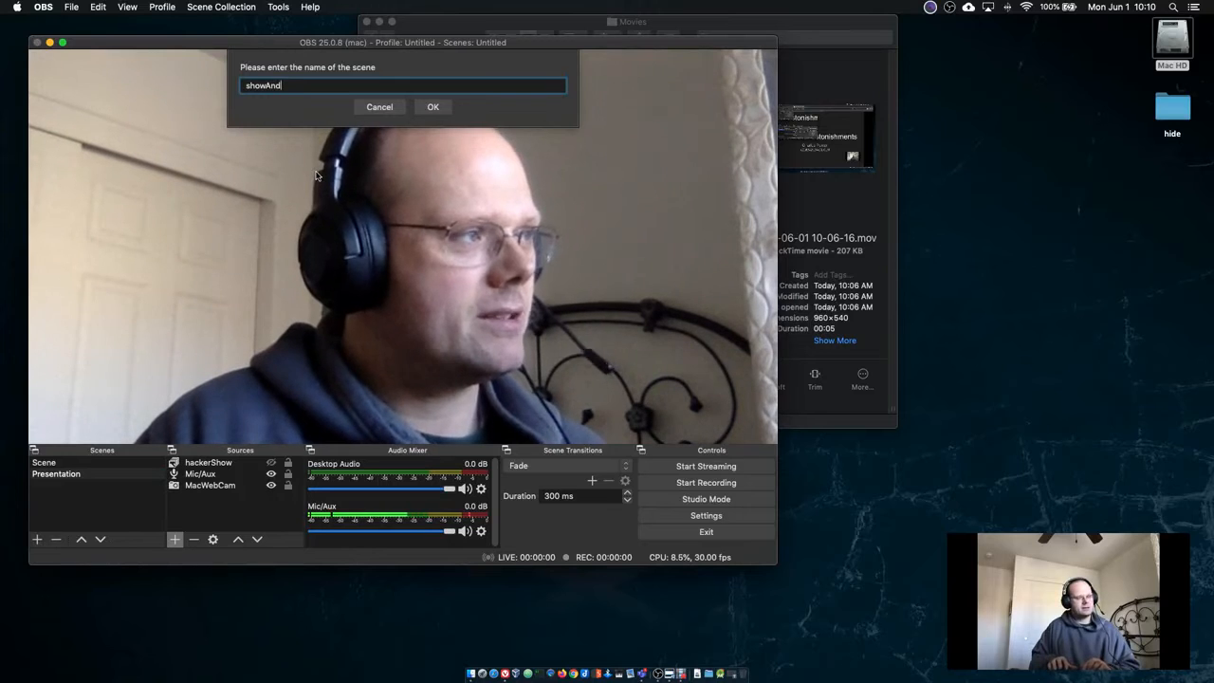
left_click(435, 108)
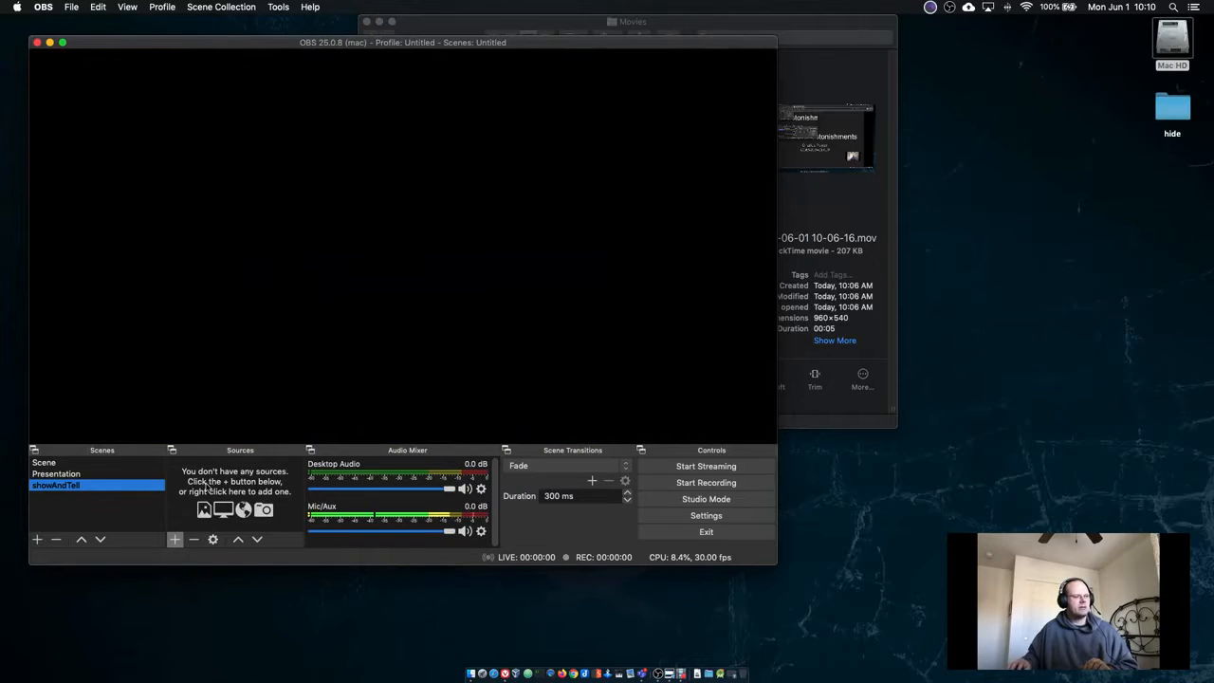
Step: Add a new Video Capture Device source to the showAndTell scene, using EpocCam as its device
left_click(175, 540)
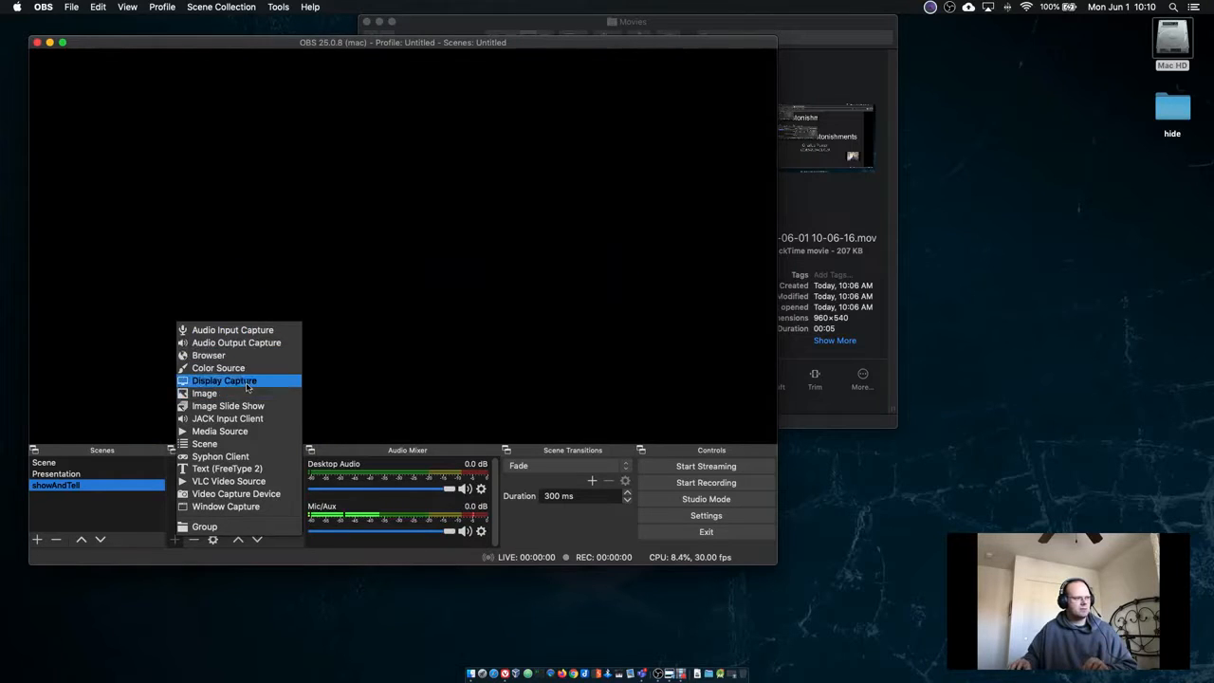
left_click(256, 495)
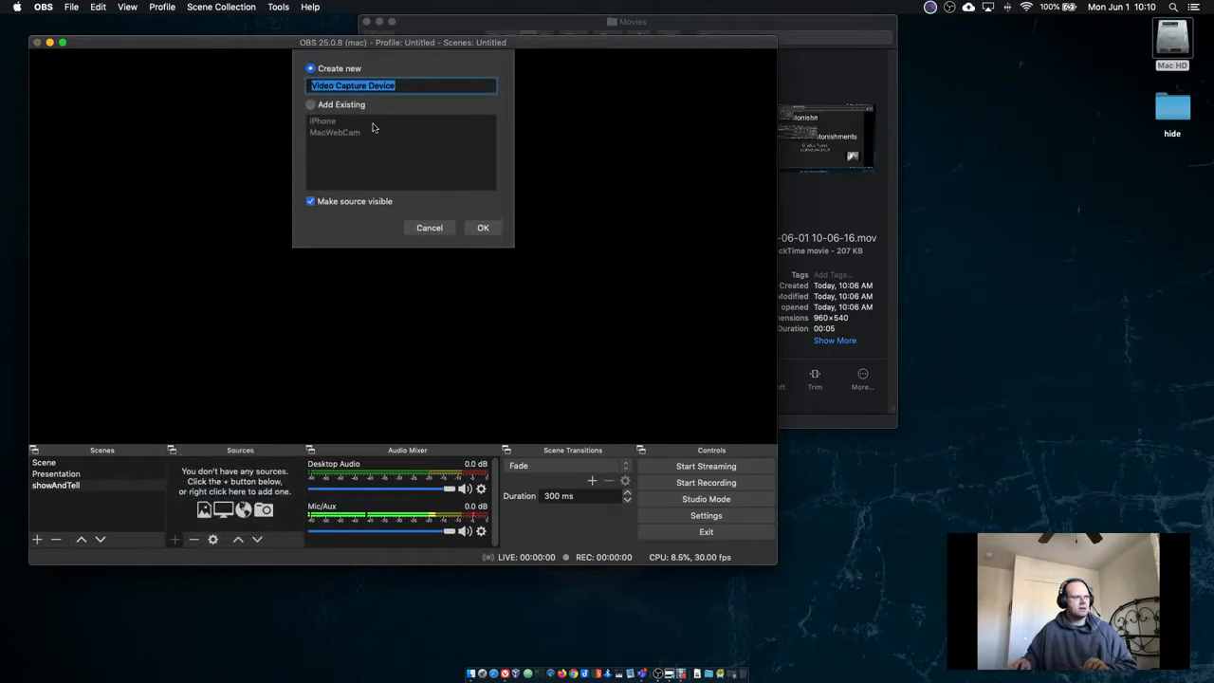
left_click(483, 229)
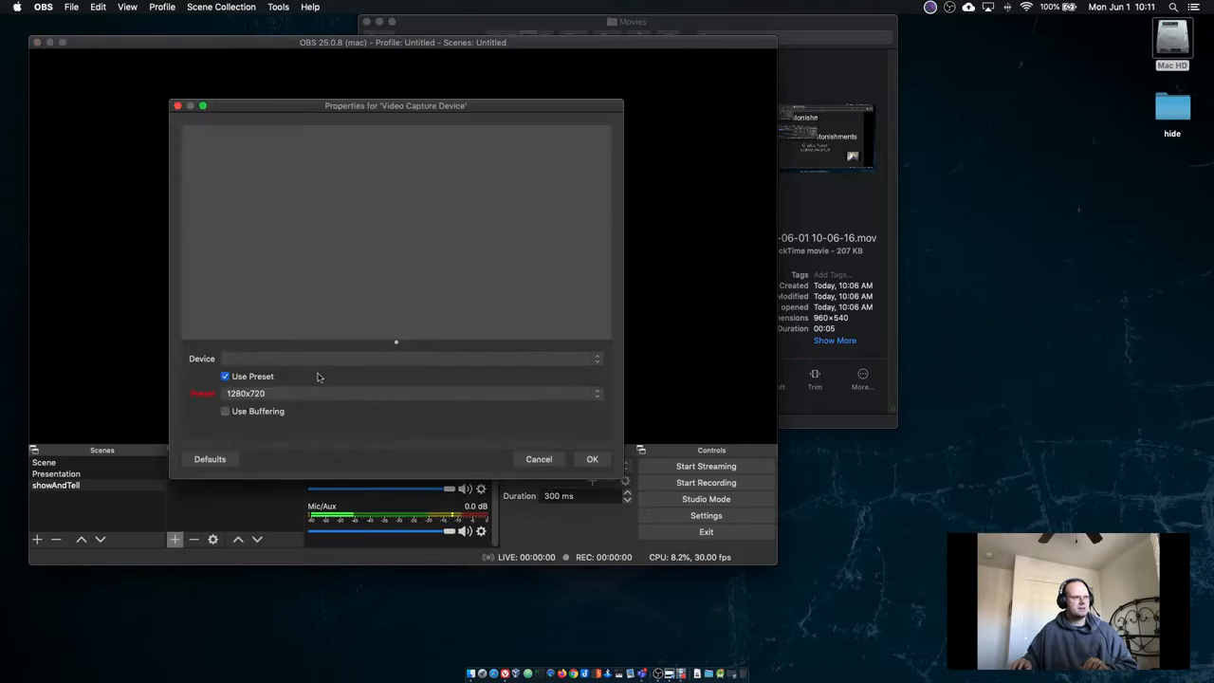
left_click(356, 366)
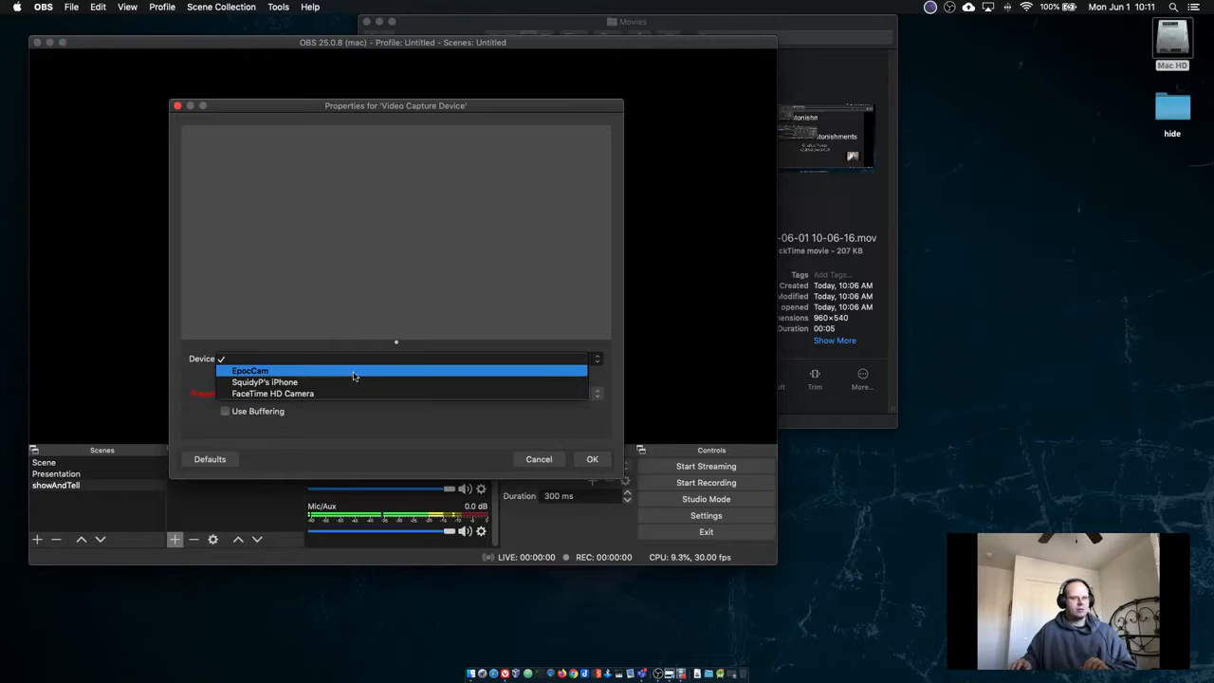
left_click(354, 371)
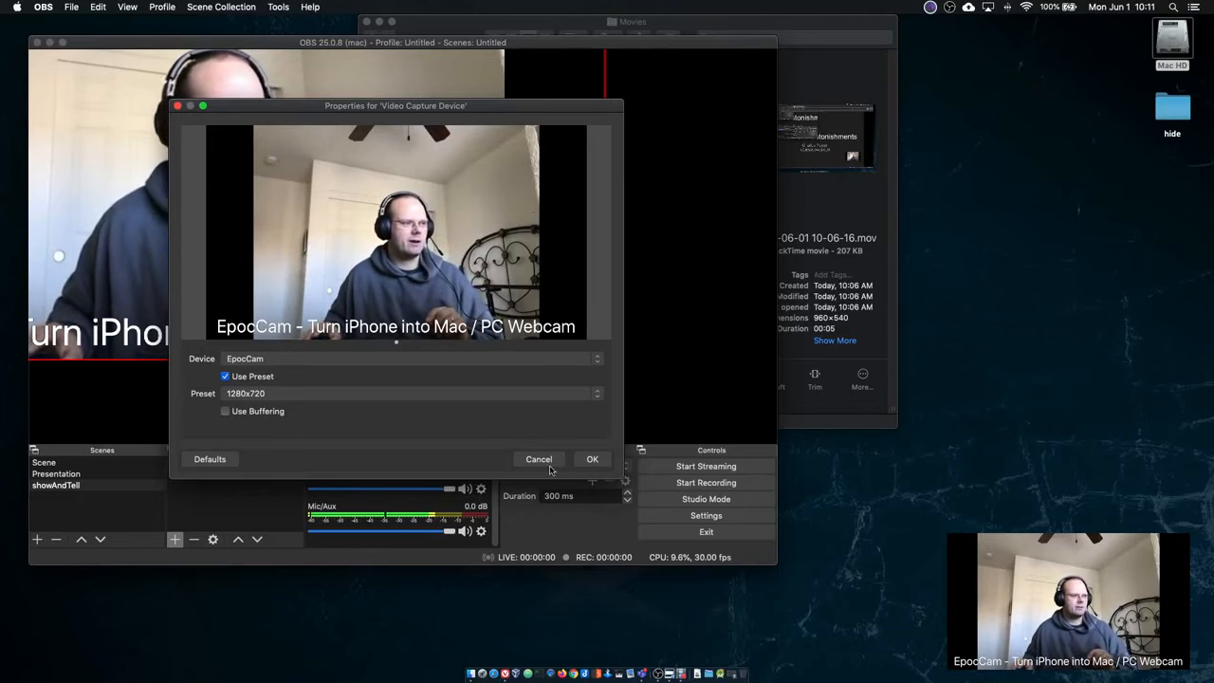
left_click(590, 459)
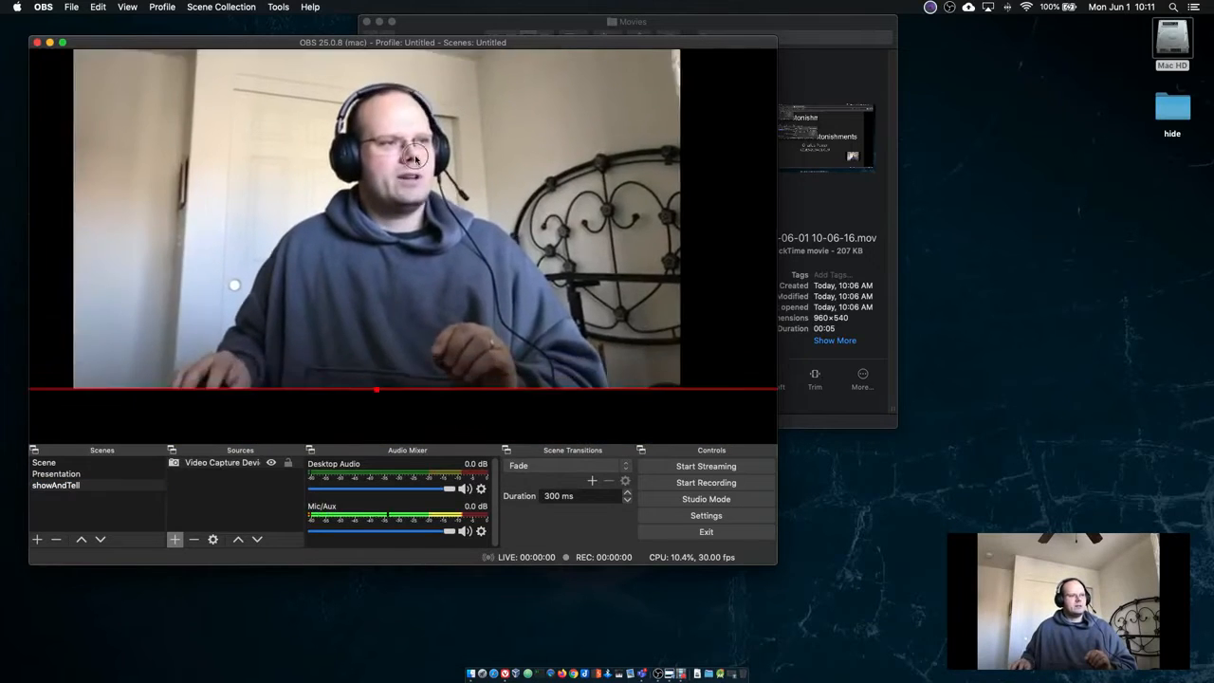
Step: Enlarge the OBS window and shrink the camera source into the lower-right corner of the scene canvas
left_click_drag(415, 158, 534, 274)
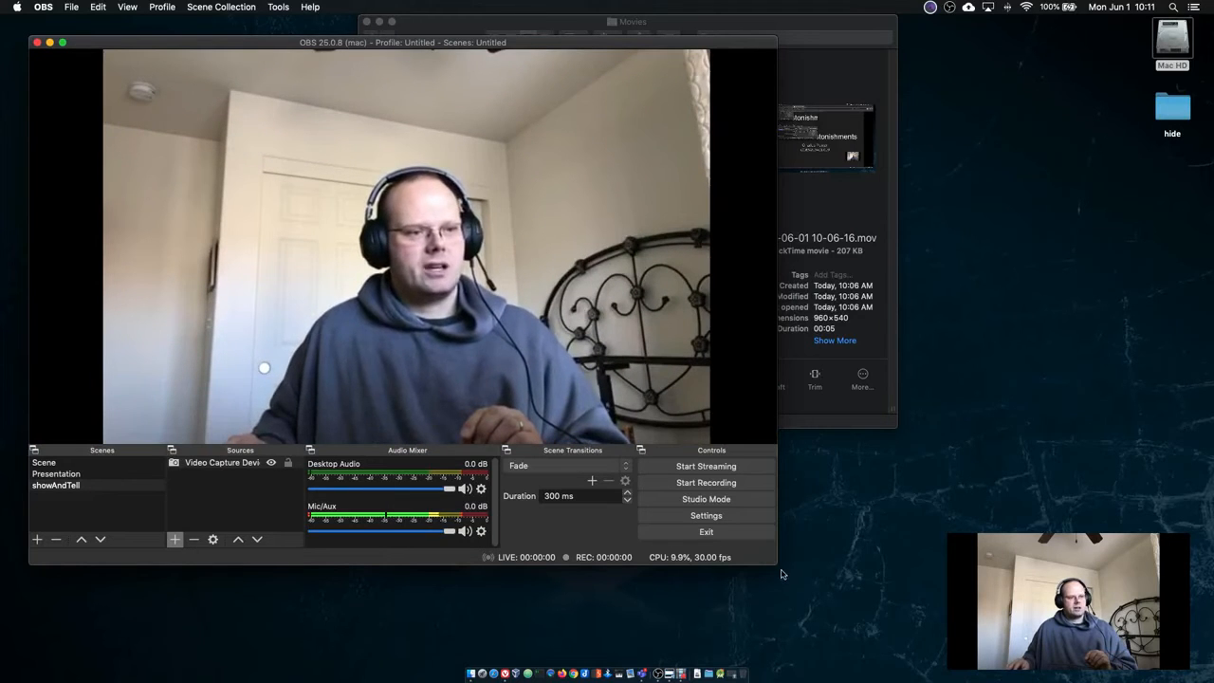
left_click_drag(776, 564, 1002, 663)
key("ctrl+f")
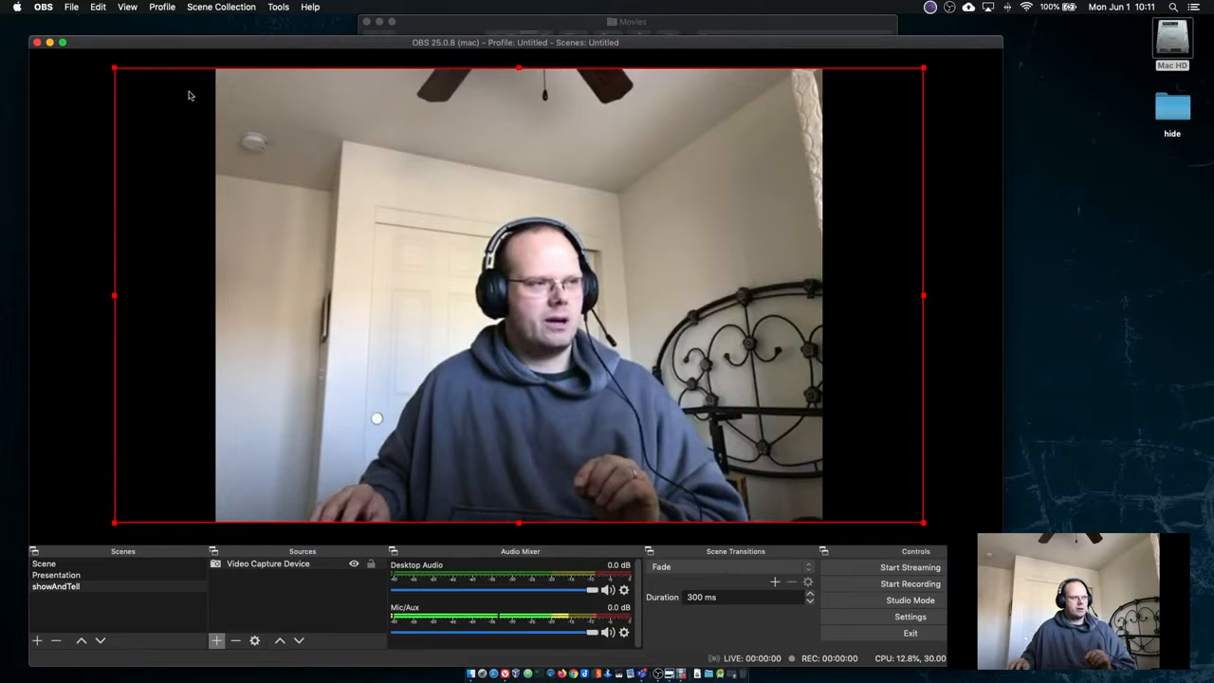
left_click_drag(121, 72, 558, 319)
left_click_drag(757, 410, 857, 202)
left_click_drag(864, 133, 859, 430)
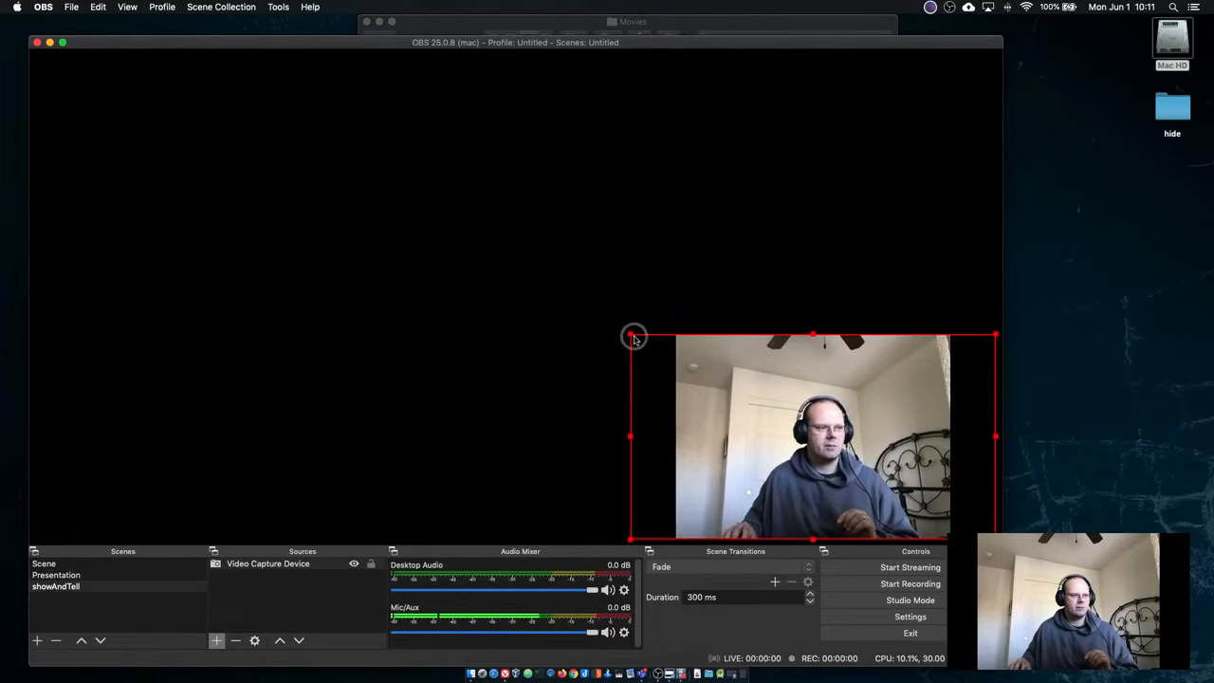
left_click_drag(633, 339, 645, 349)
left_click(306, 602)
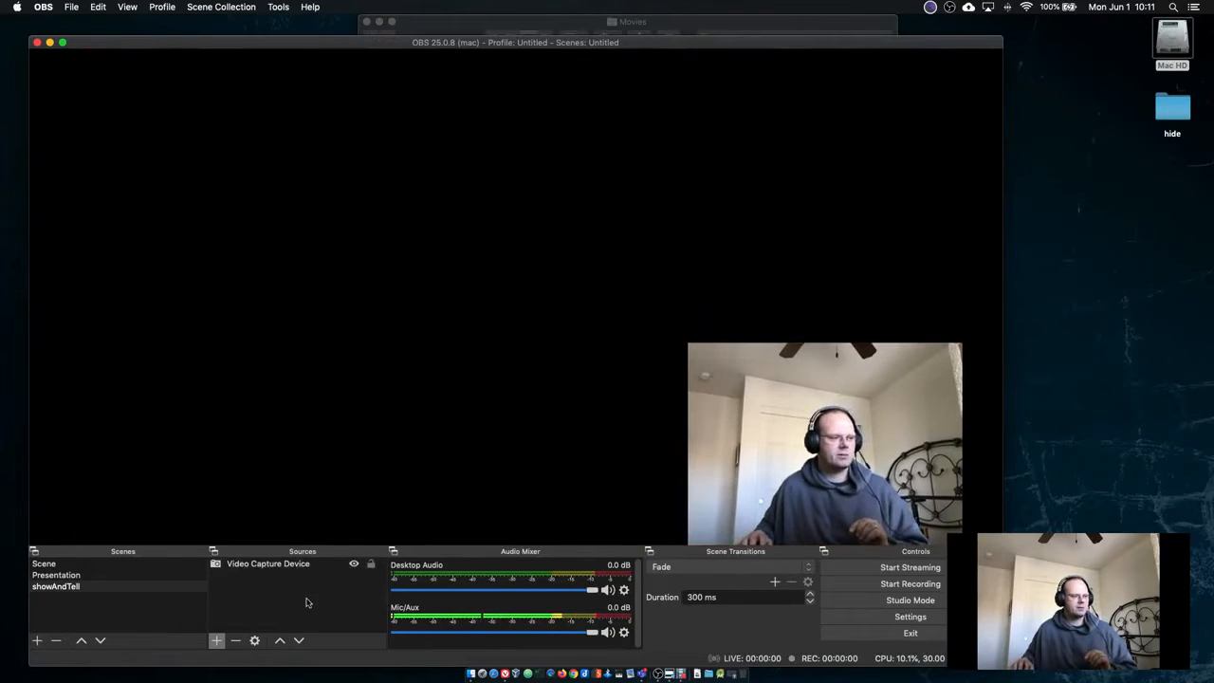
Step: Add a new Display Capture source for display 0 to the scene, with the preview disabled while accepting its properties
left_click(218, 641)
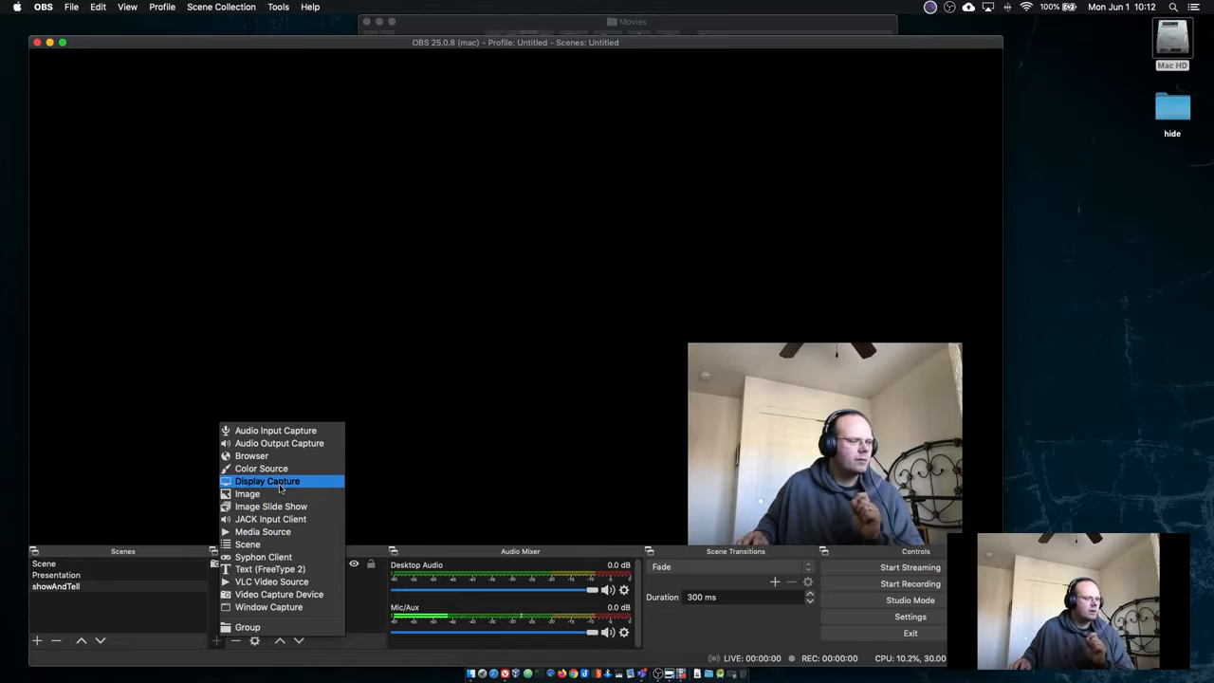
left_click(279, 486)
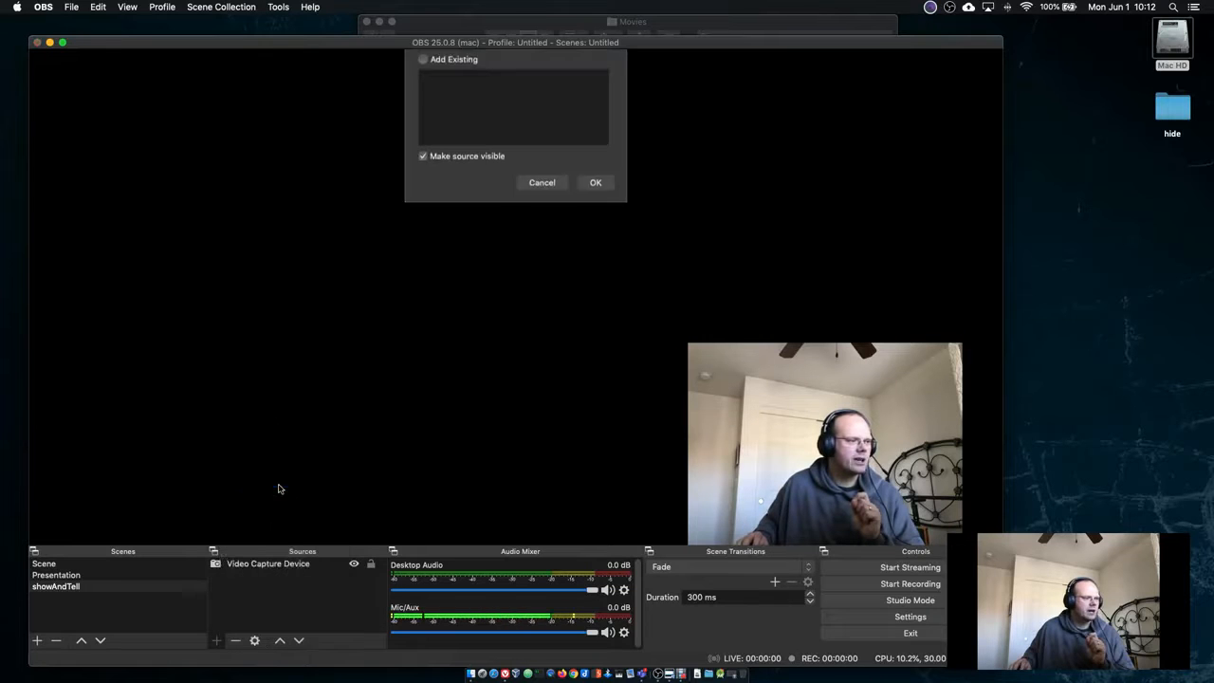
left_click(596, 228)
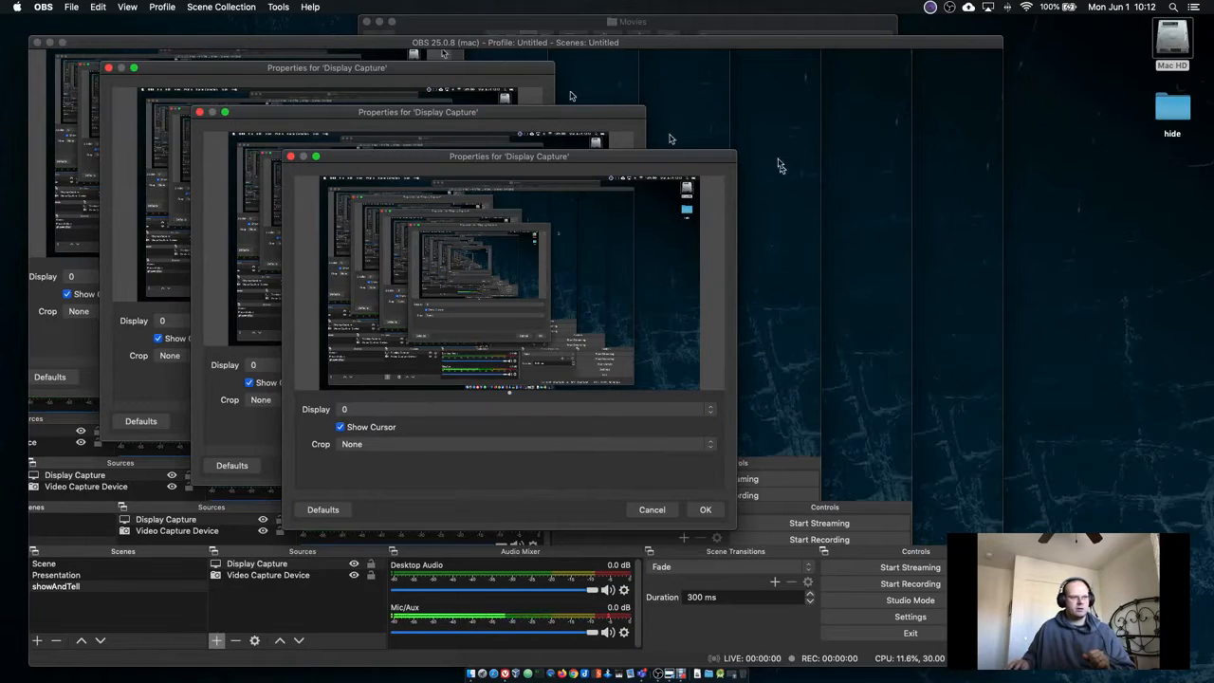
right_click(712, 134)
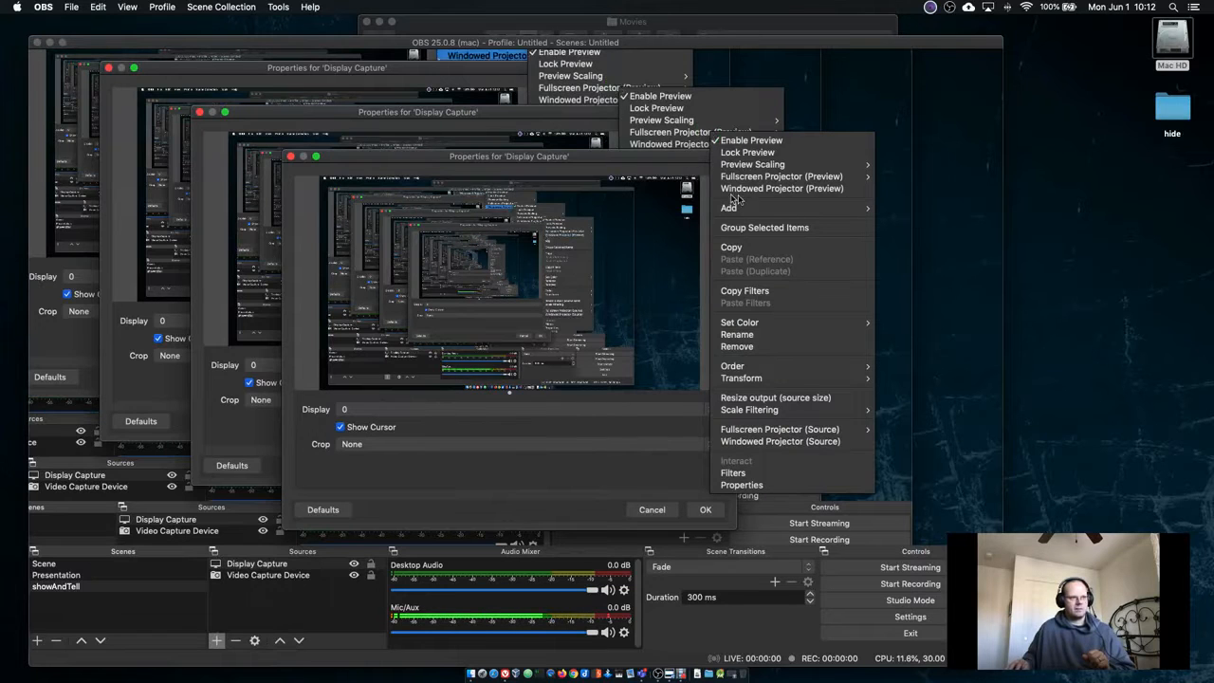
left_click(757, 142)
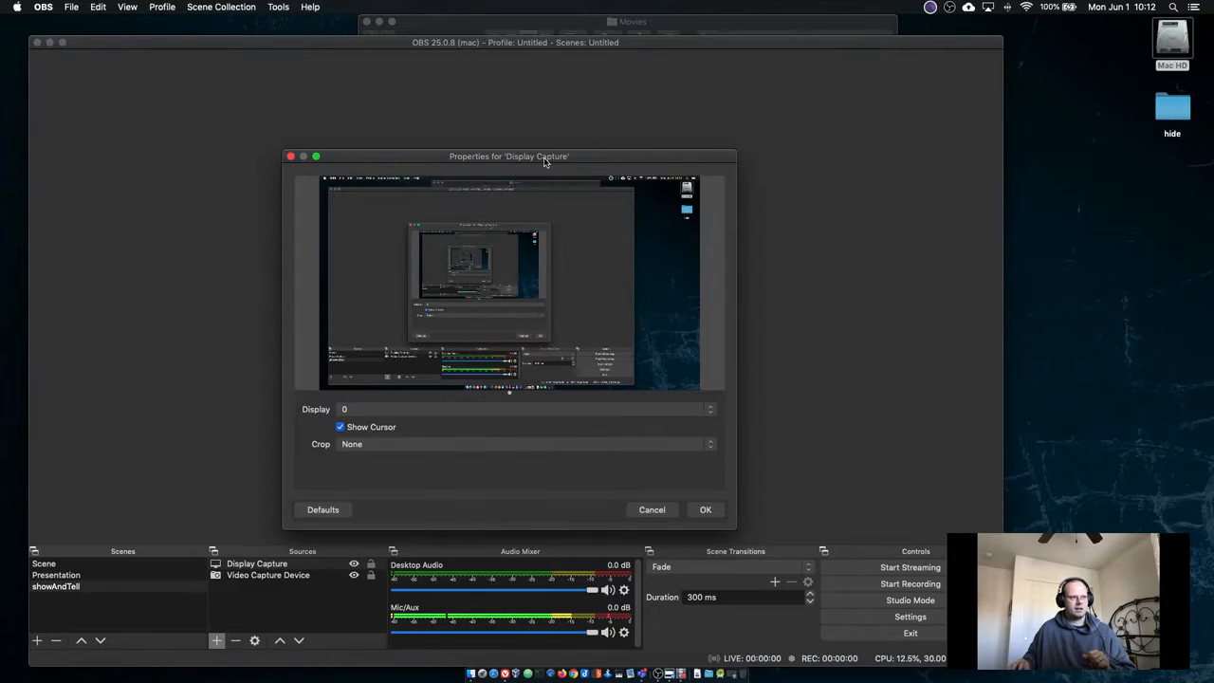
left_click_drag(553, 157, 537, 99)
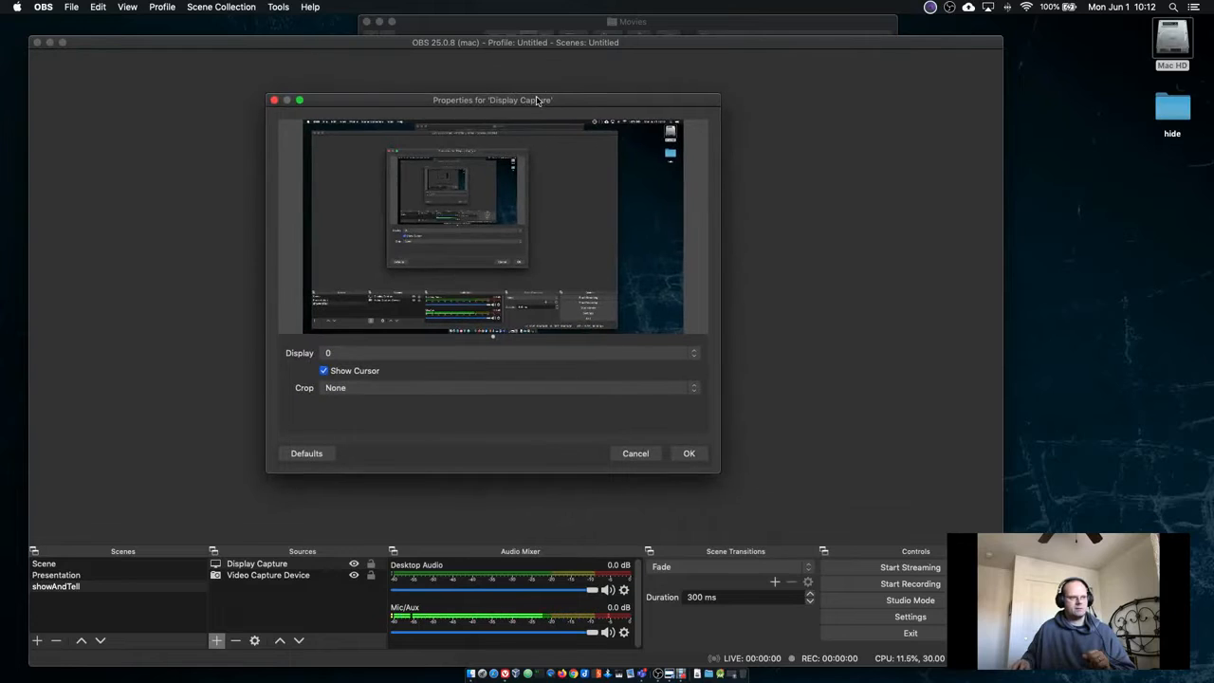
key("Return")
Step: Shift the OBS window slightly to the right and re-enable the preview
left_click(354, 566)
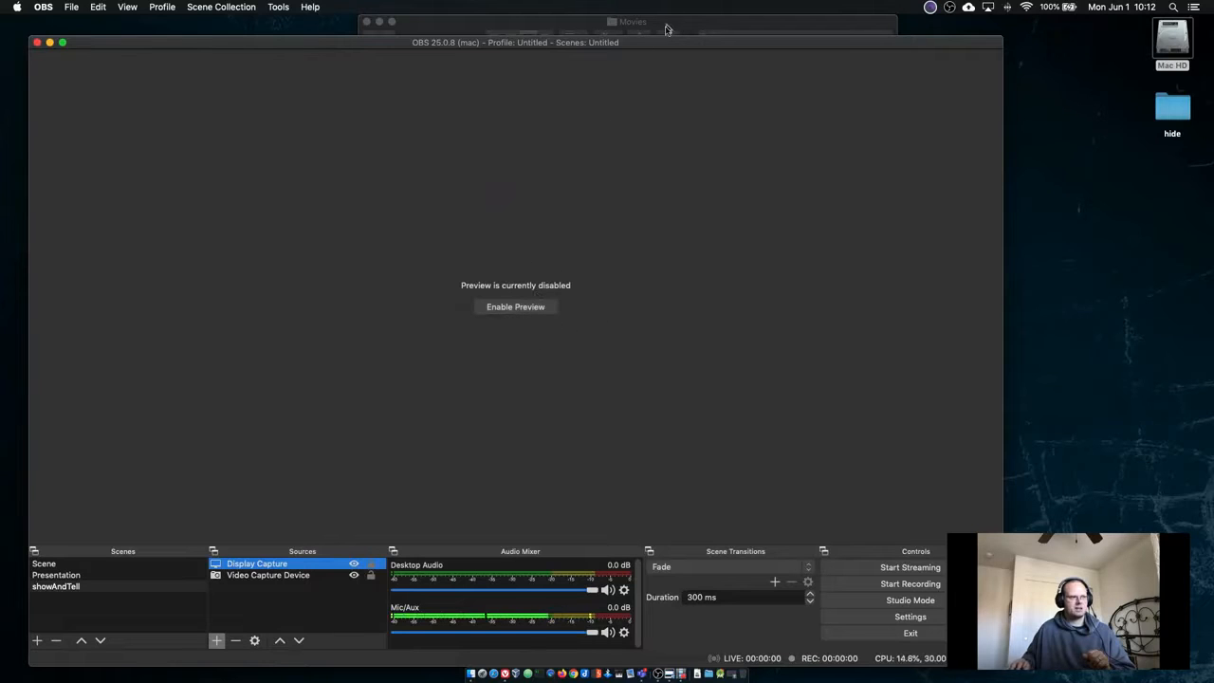
left_click_drag(662, 43, 711, 43)
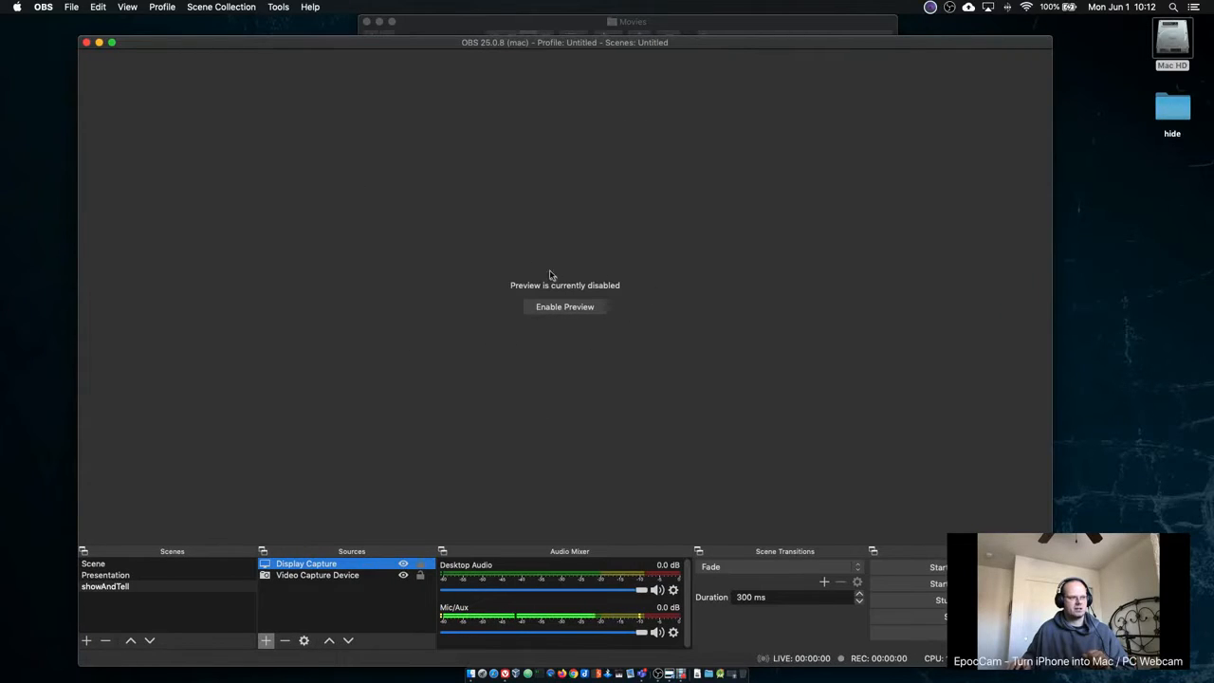
left_click(571, 308)
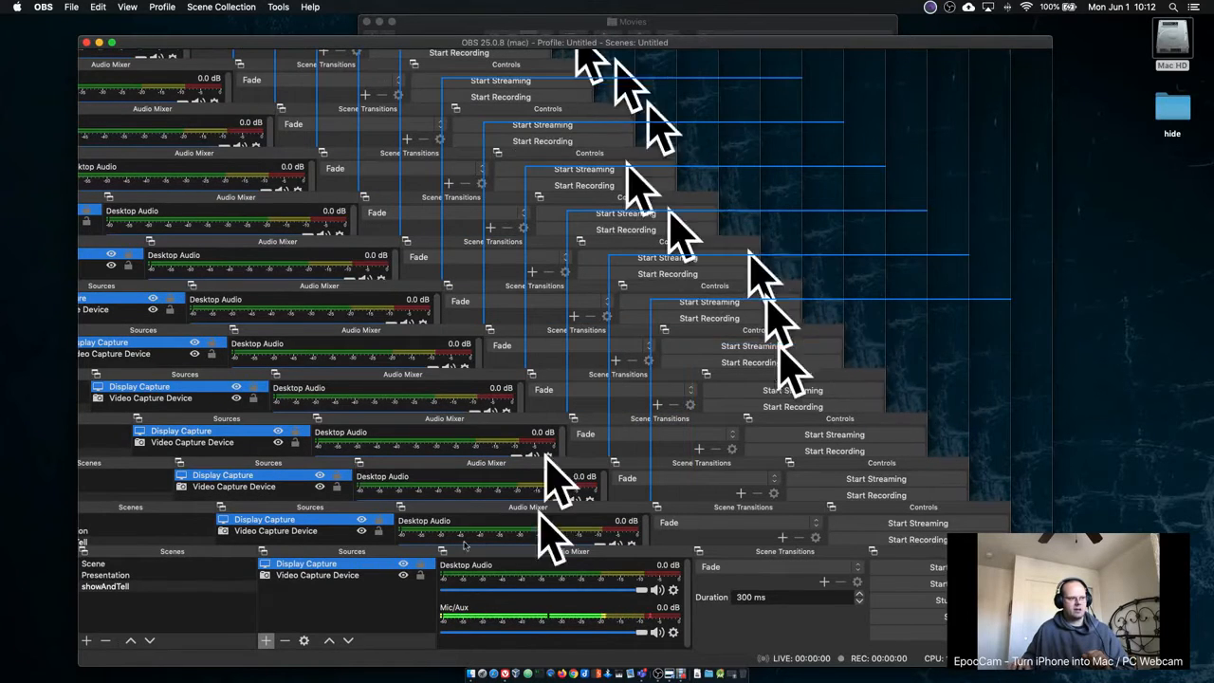
Step: Reorder the sources so that Display Capture sits beneath Video Capture Device
left_click(349, 576)
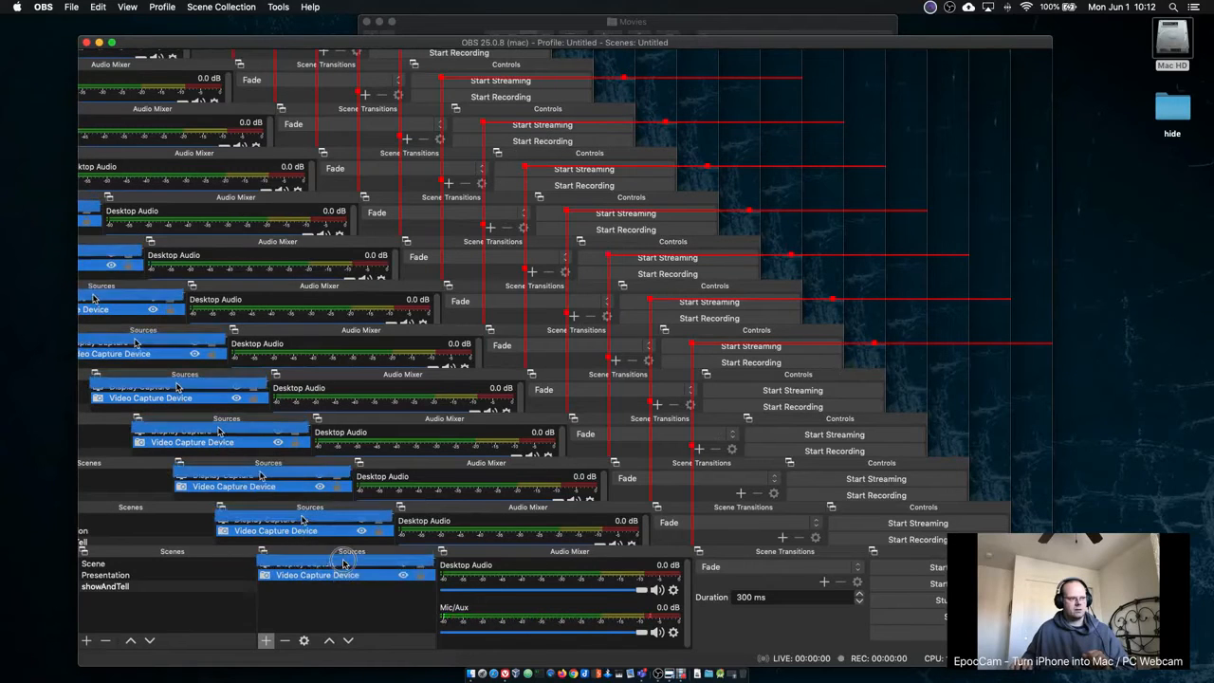
left_click_drag(314, 564, 334, 580)
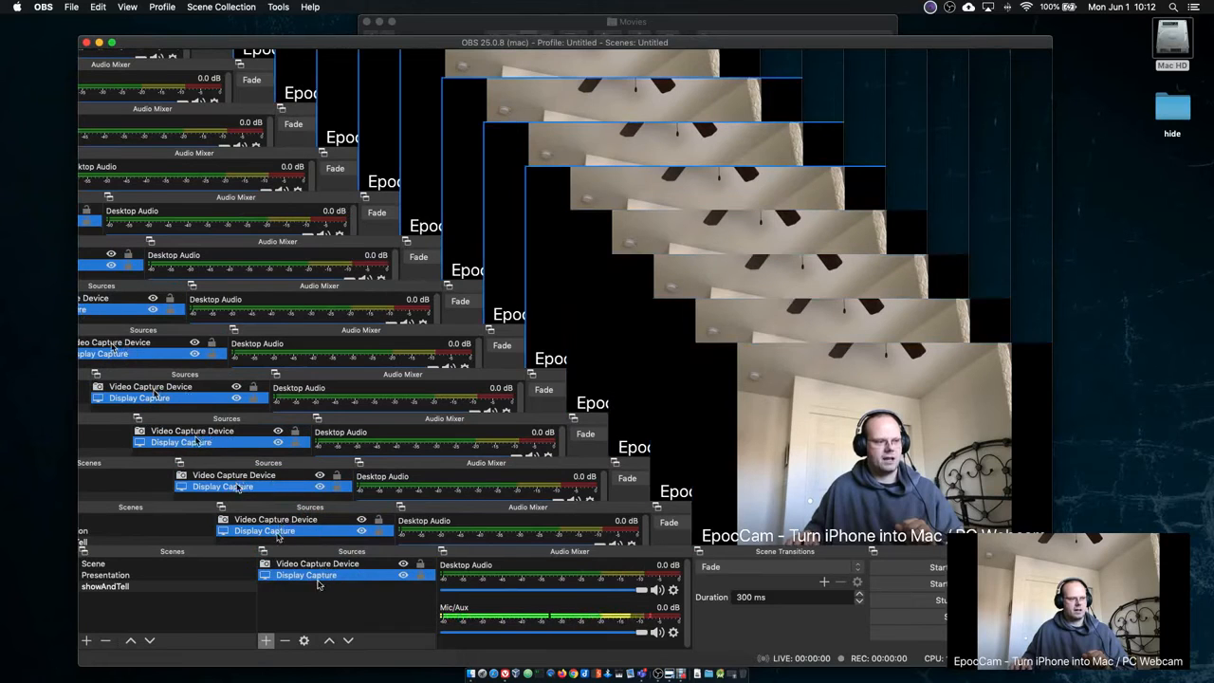
mouse_move(314, 574)
left_mouse_down()
mouse_move(315, 563)
mouse_move(321, 586)
left_mouse_up()
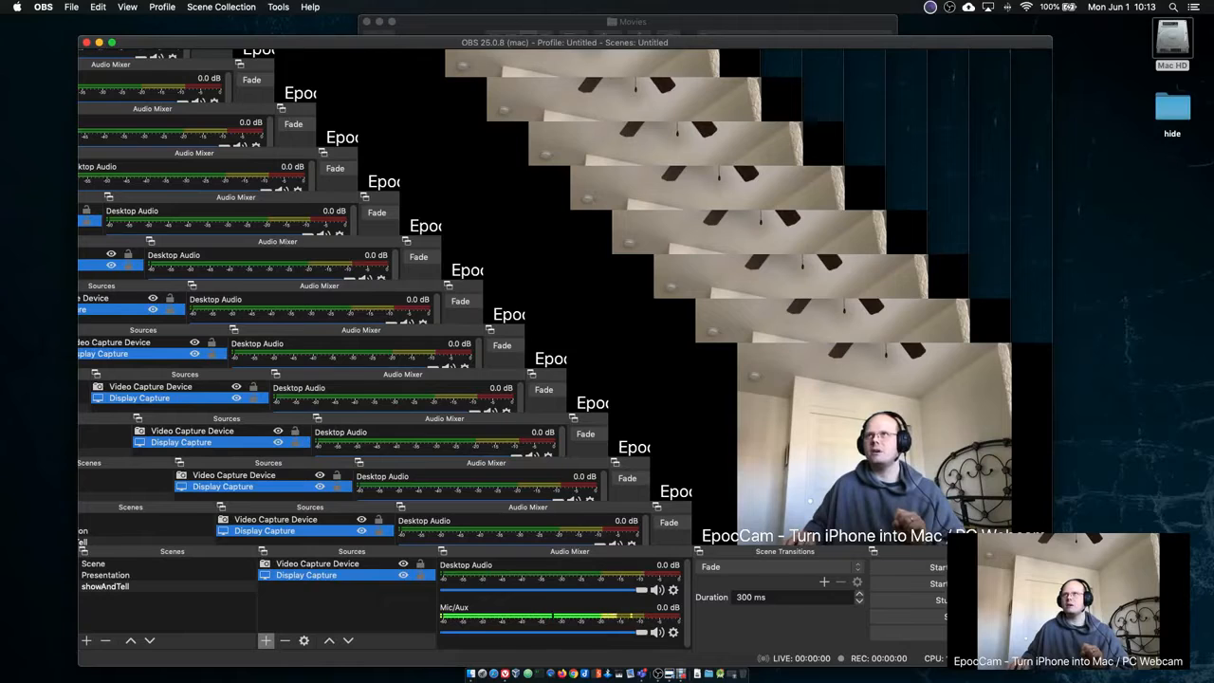
Step: Bring the Vivaldi window with the Underwater astonishments slideshow onto the captured display and move the OBS window off it
left_click_drag(1212, 84, 690, 40)
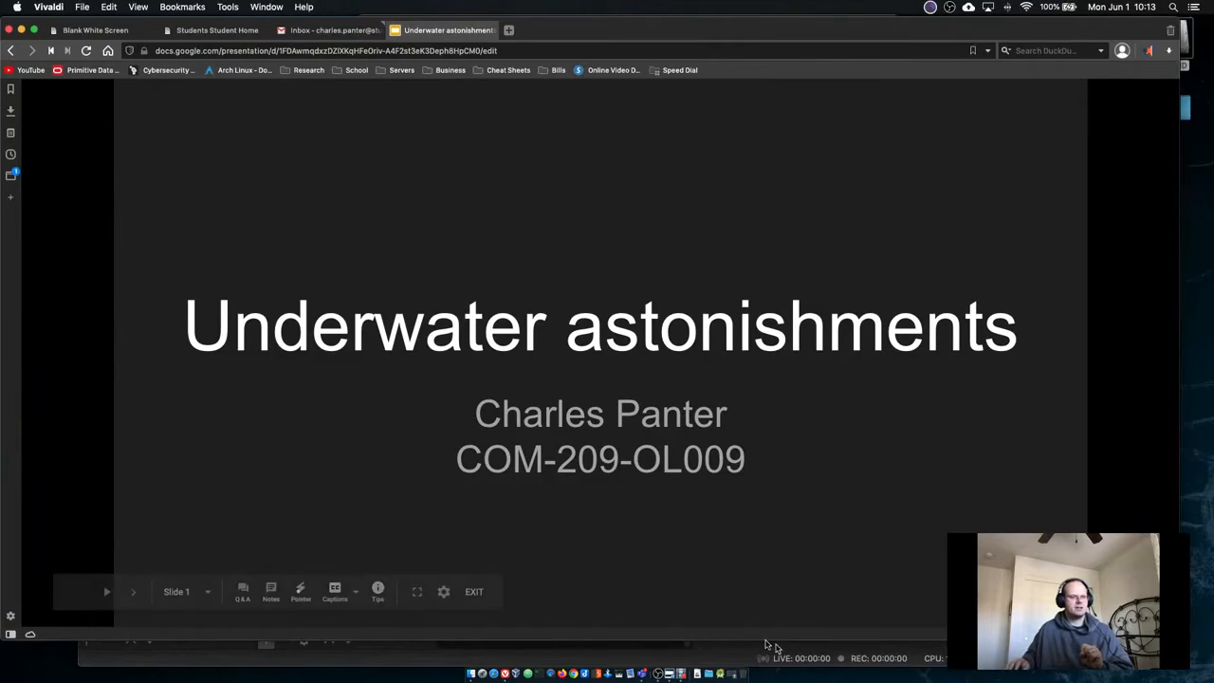
left_click(725, 656)
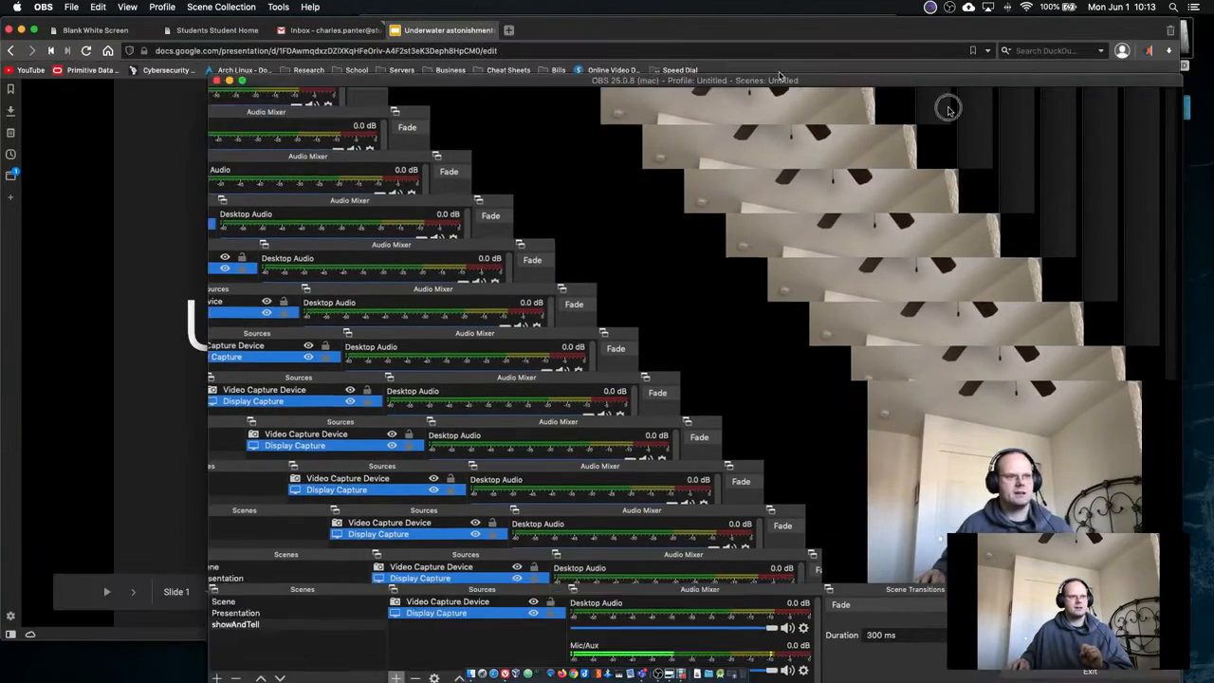
left_click(679, 36)
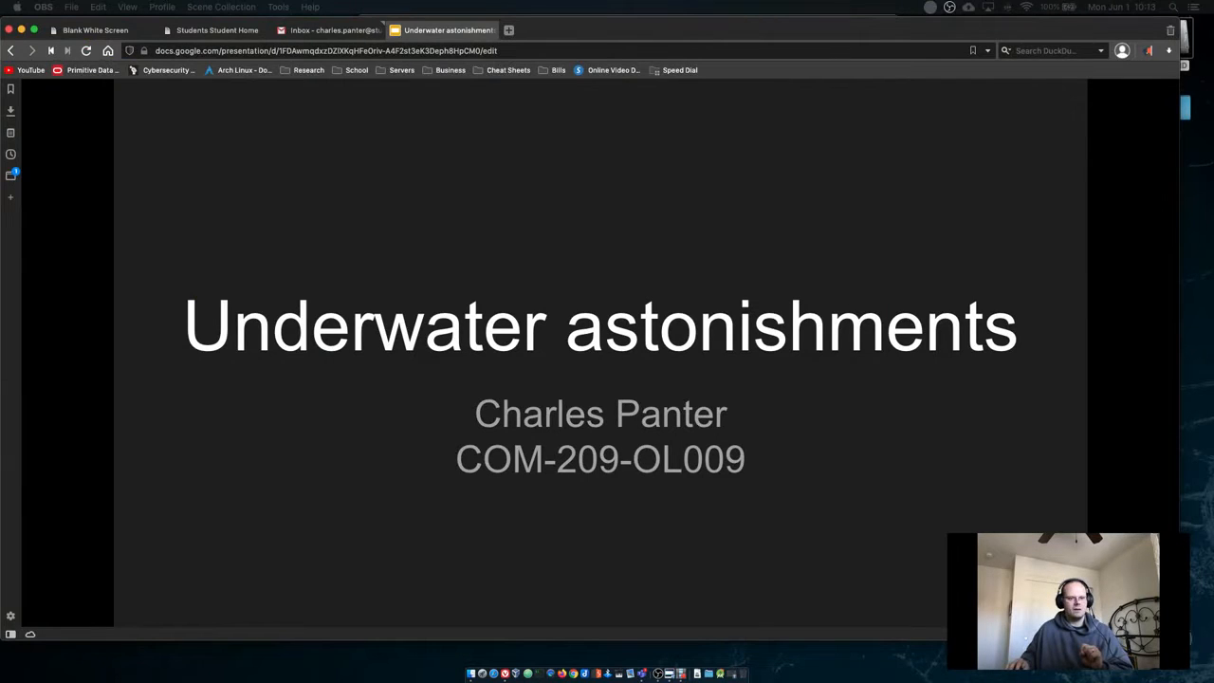
Step: Narrow the slideshow's browser window and reposition it so it fits within the captured display
left_click_drag(1180, 640, 1114, 650)
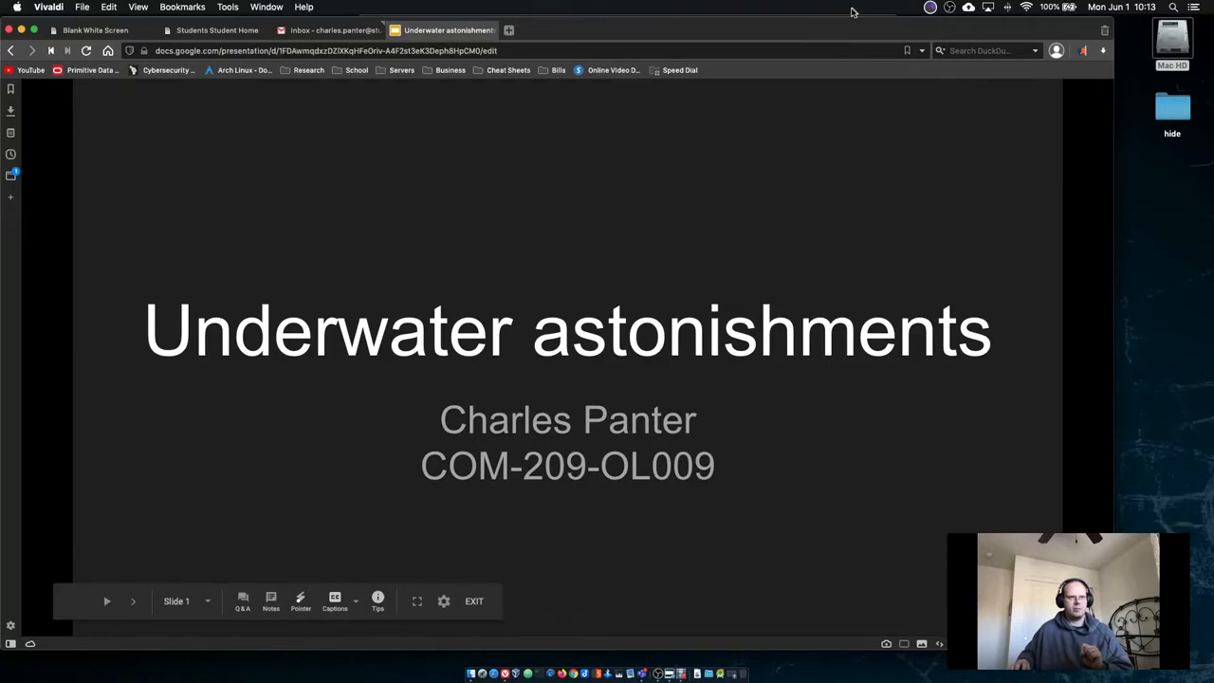
left_click_drag(851, 22, 883, 19)
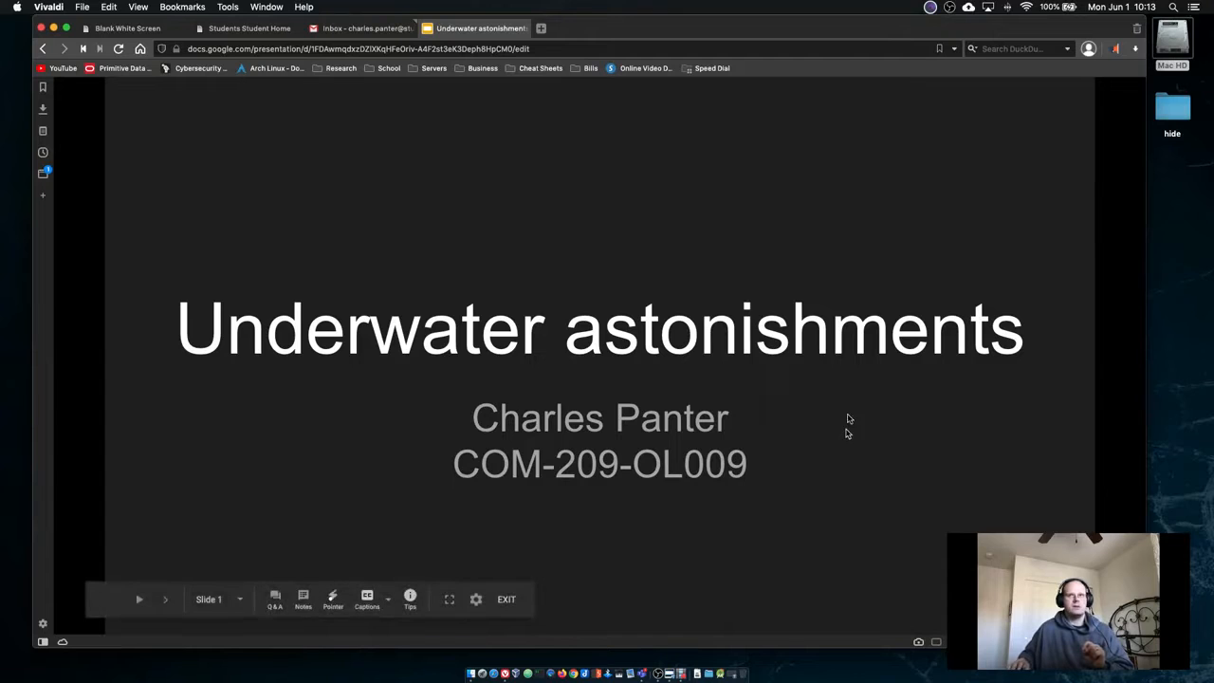
mouse_move(838, 35)
left_mouse_down()
mouse_move(805, 31)
mouse_move(821, 34)
left_mouse_up()
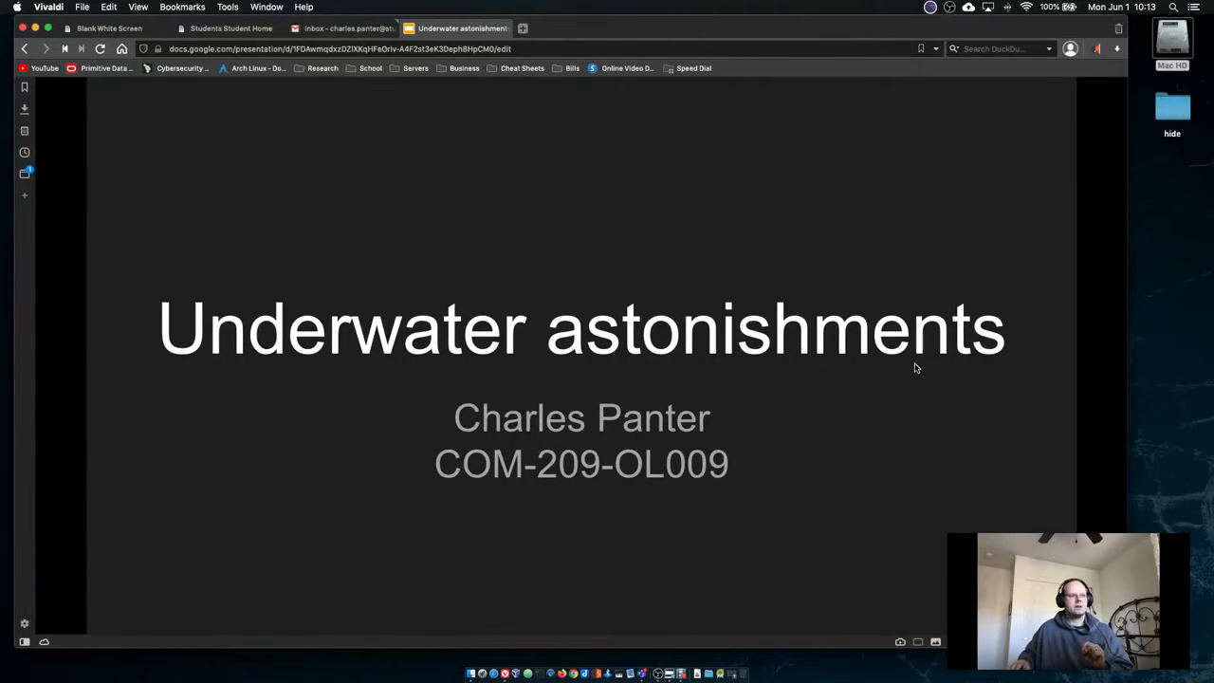
Step: Advance the slideshow to the Big Sur photo and bring the OBS window briefly onto the captured display before moving it back off
left_click(877, 417)
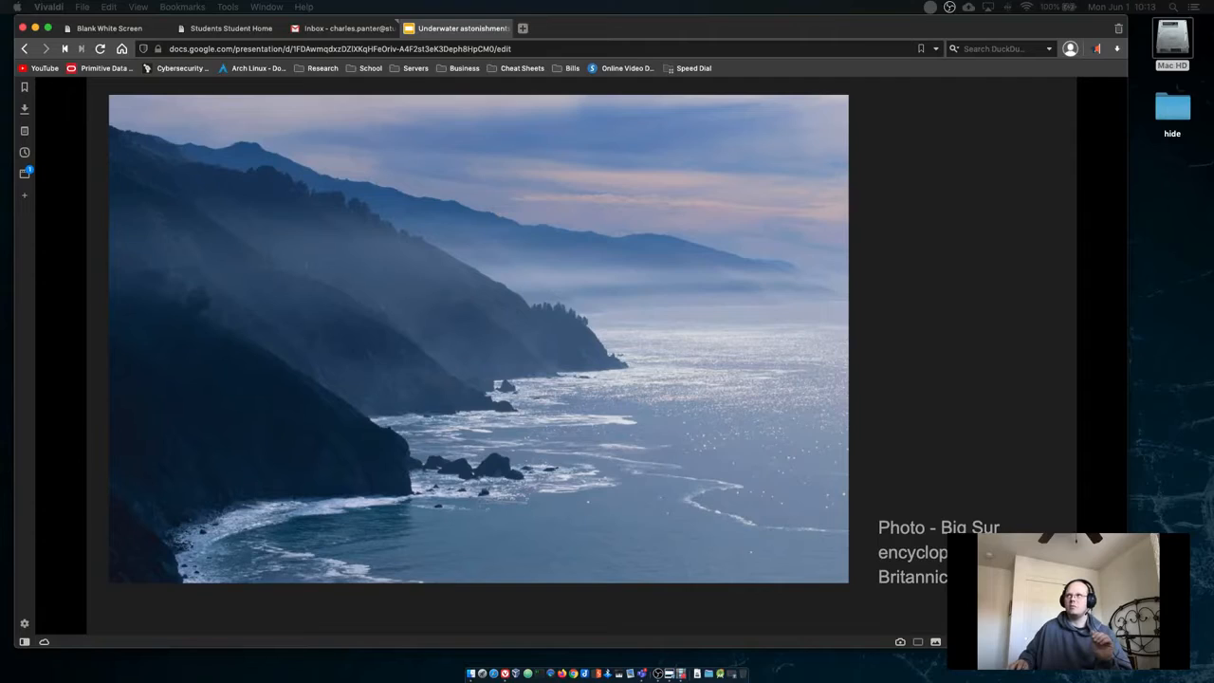
left_click_drag(1213, 175, 791, 98)
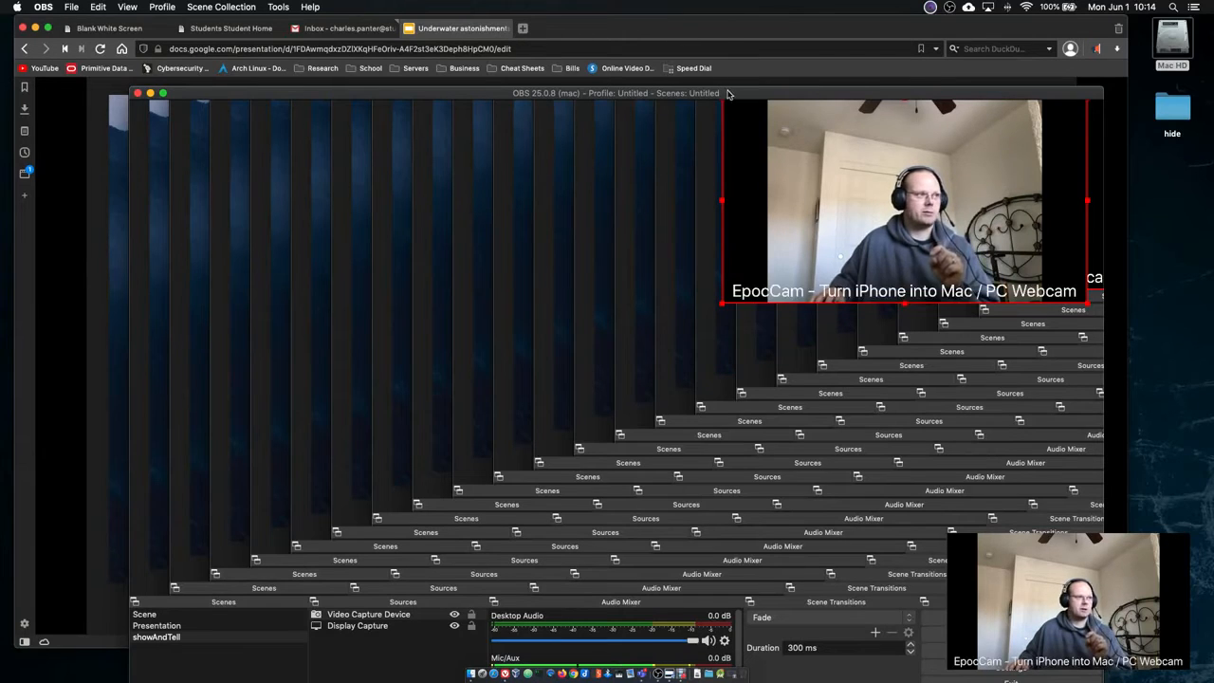
left_click_drag(732, 93, 1212, 144)
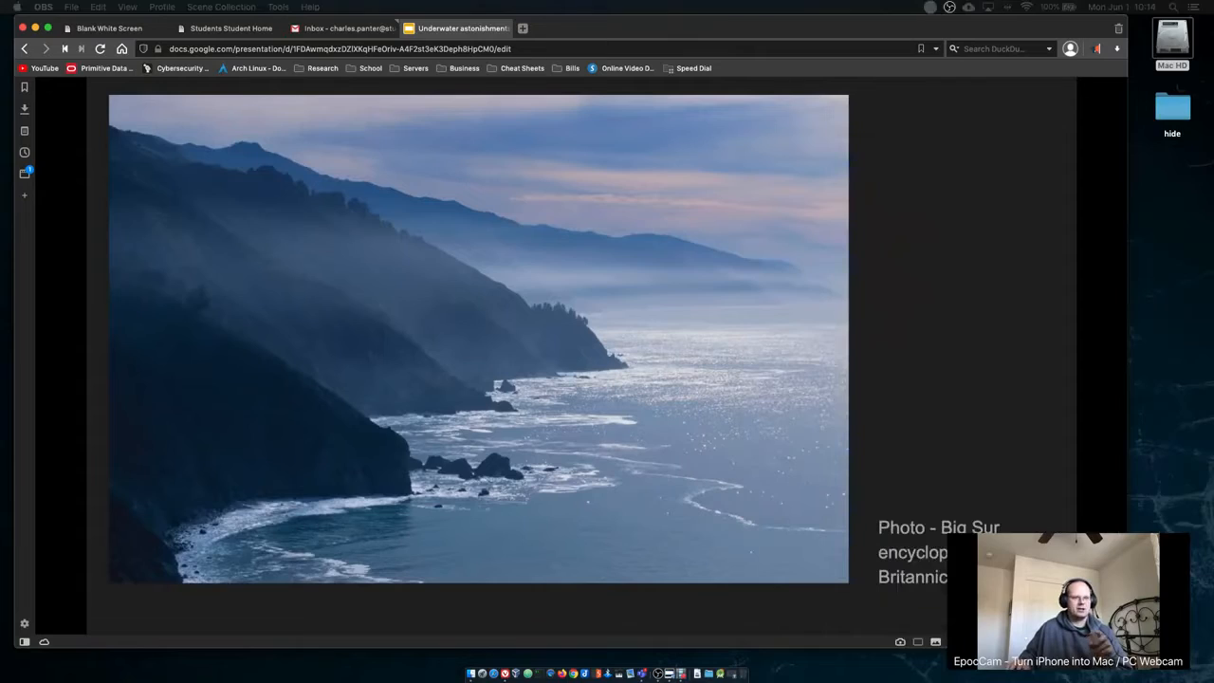
Step: Page back through the Underwater astonishments slides to the Shutterstock wave photo to check how they look with the webcam overlay
left_click(930, 466)
key("Left")
key("Left")
key("Left")
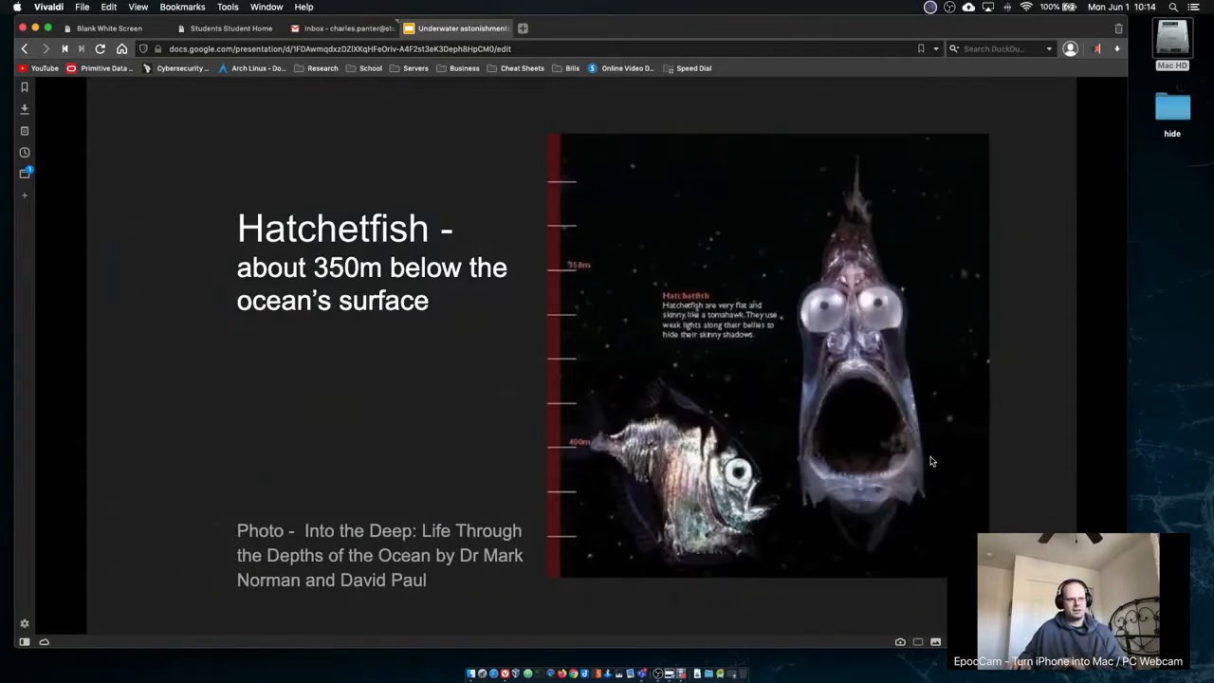
key("Left")
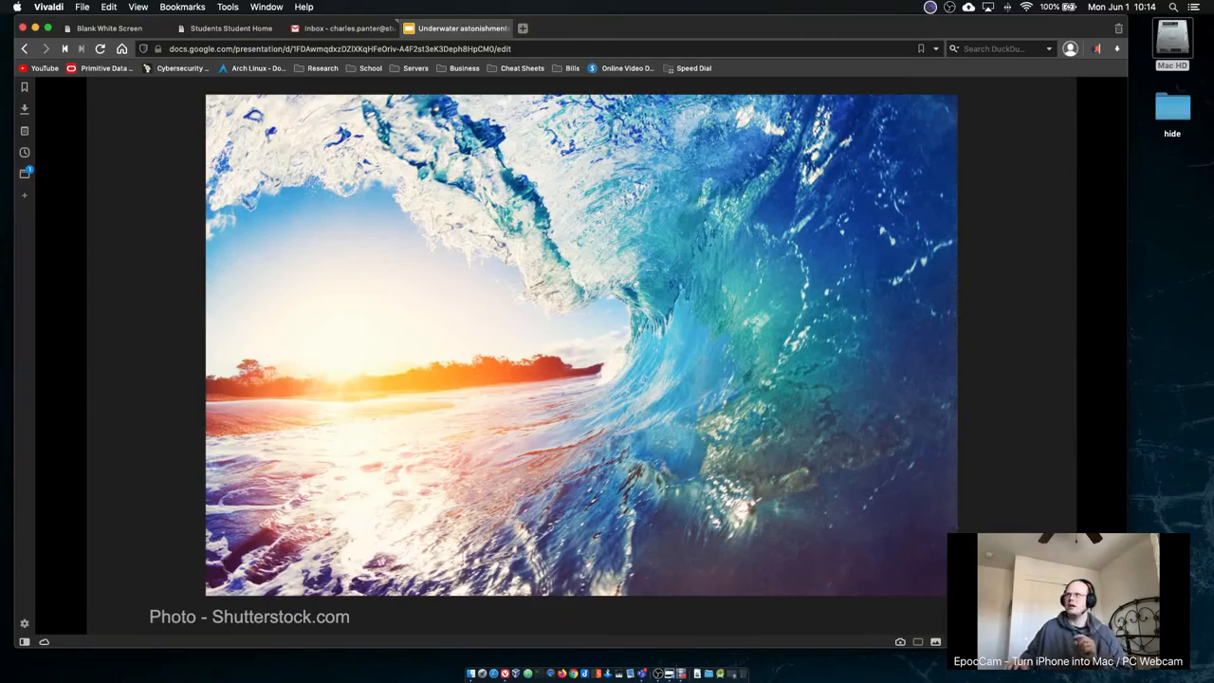
Step: Move the OBS window onto the captured display at a much smaller size and minimize the slideshow's browser window
left_click_drag(1213, 38, 720, 67)
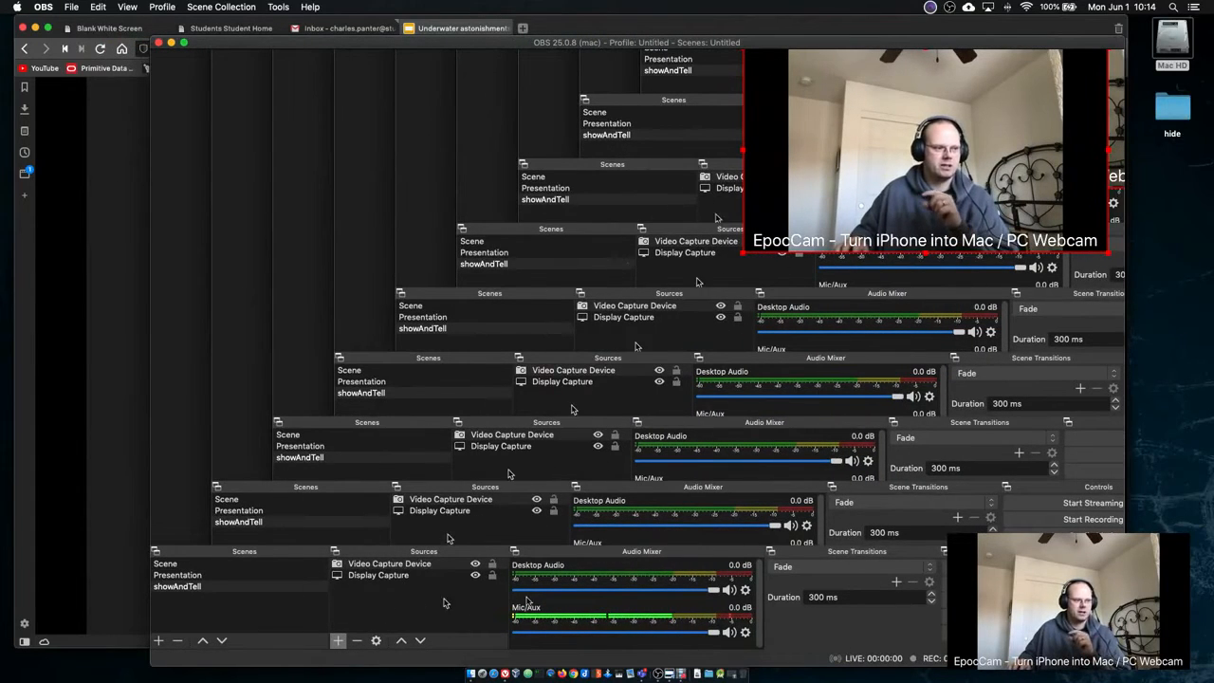
left_click_drag(1124, 665, 767, 247)
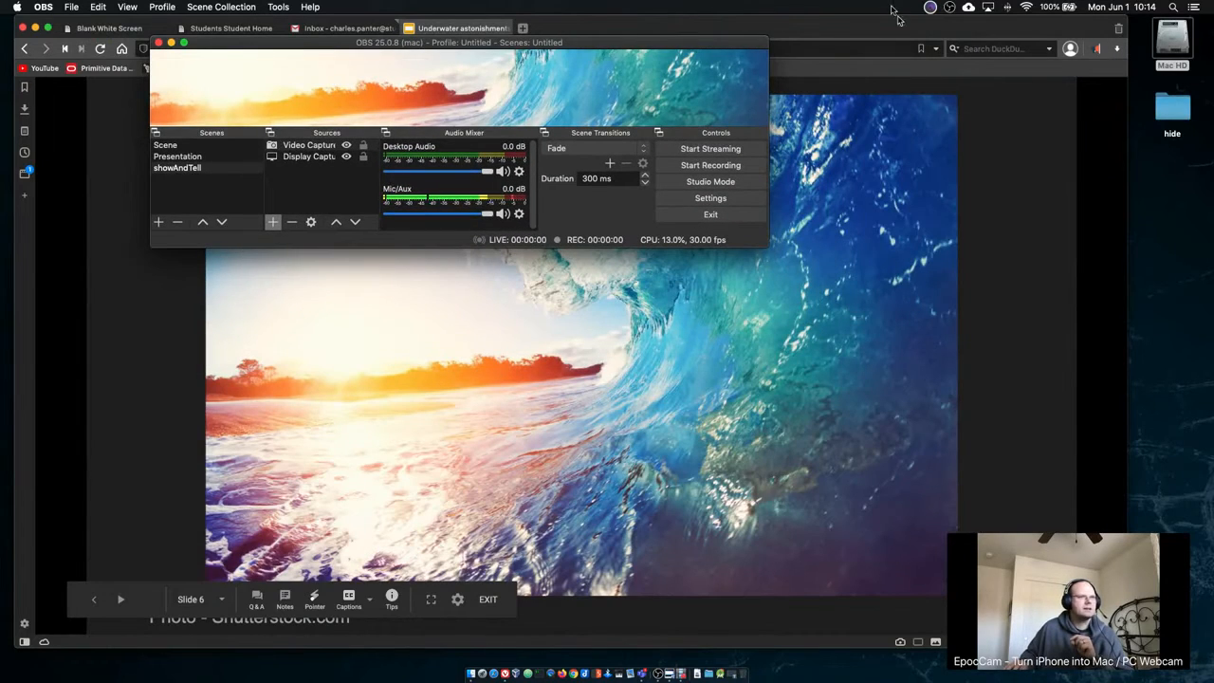
left_click(864, 34)
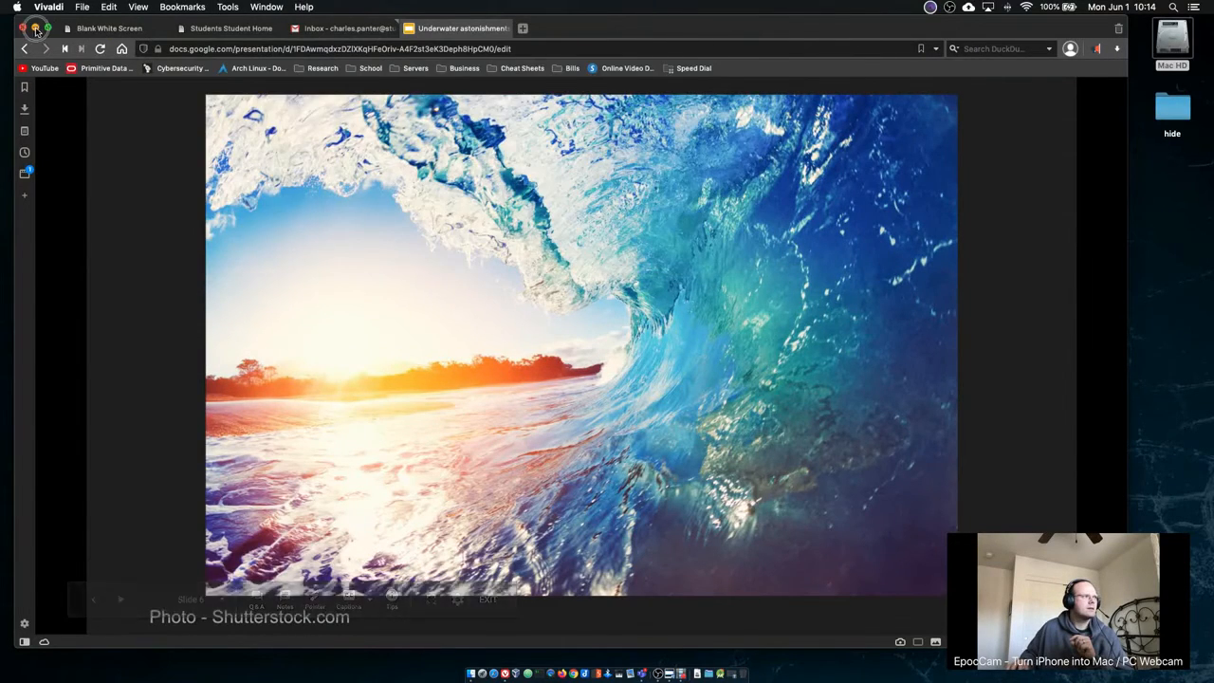
left_click(35, 27)
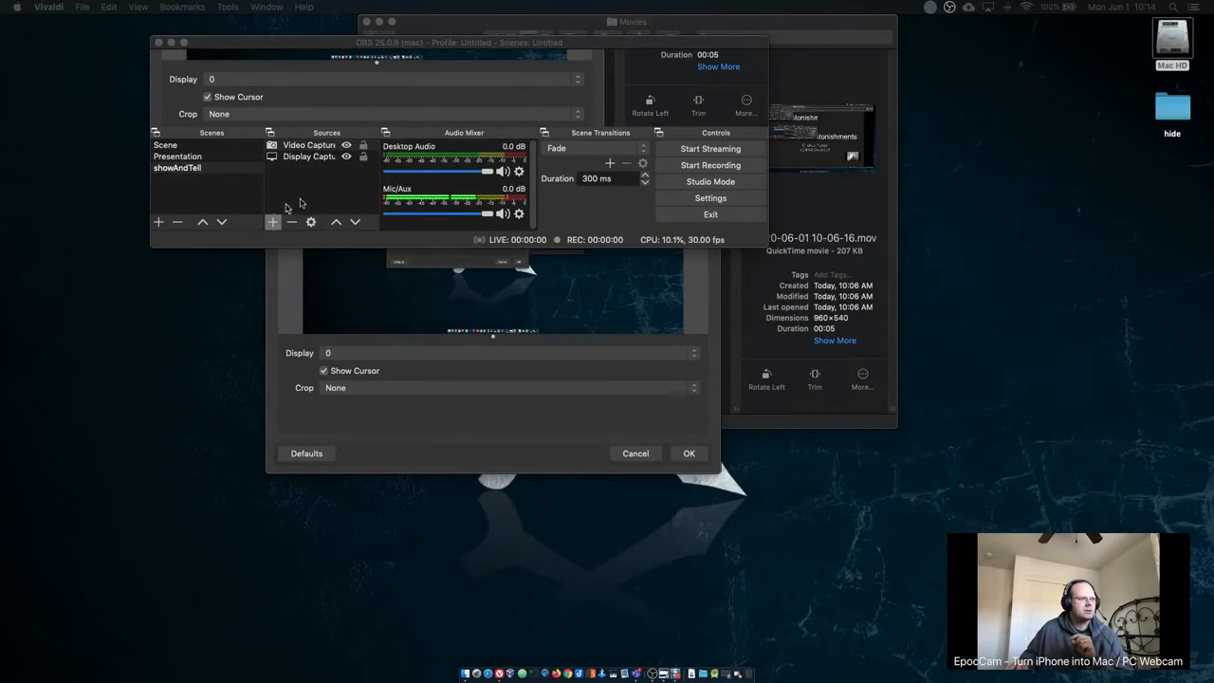
Step: Look over the source types that can be added to the showAndTell scene without adding one
left_click(275, 221)
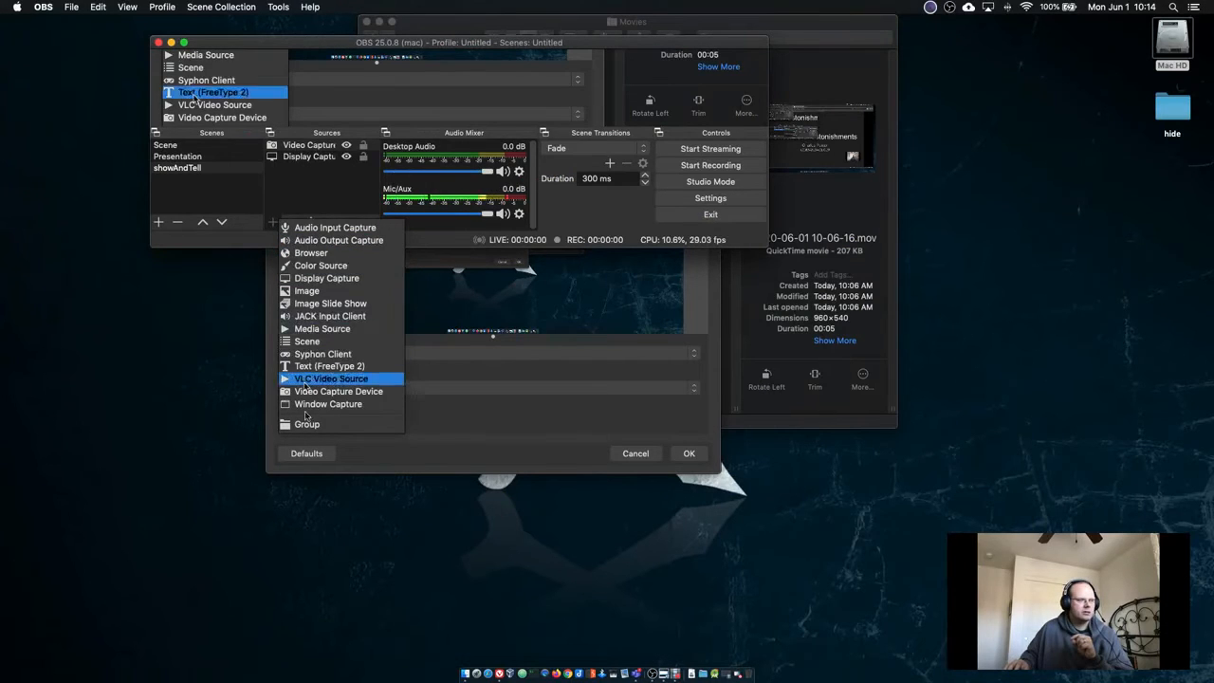
left_click(288, 187)
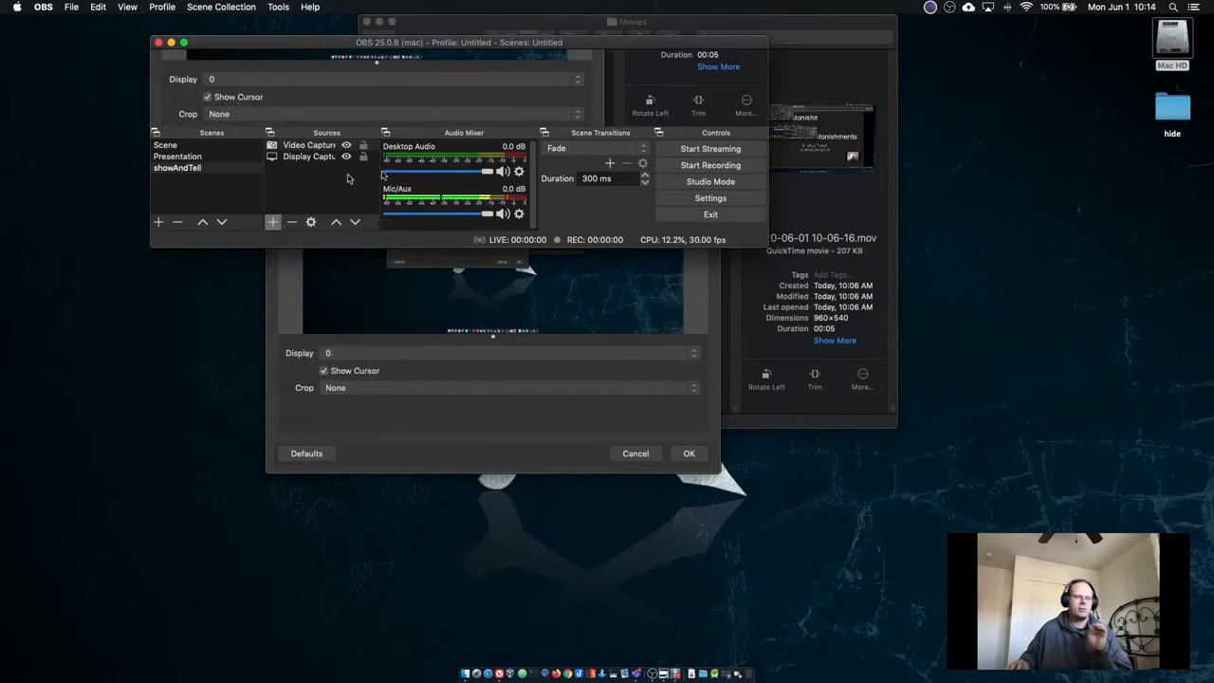
Step: Start recording the showAndTell scene and enlarge the OBS window
left_click(735, 166)
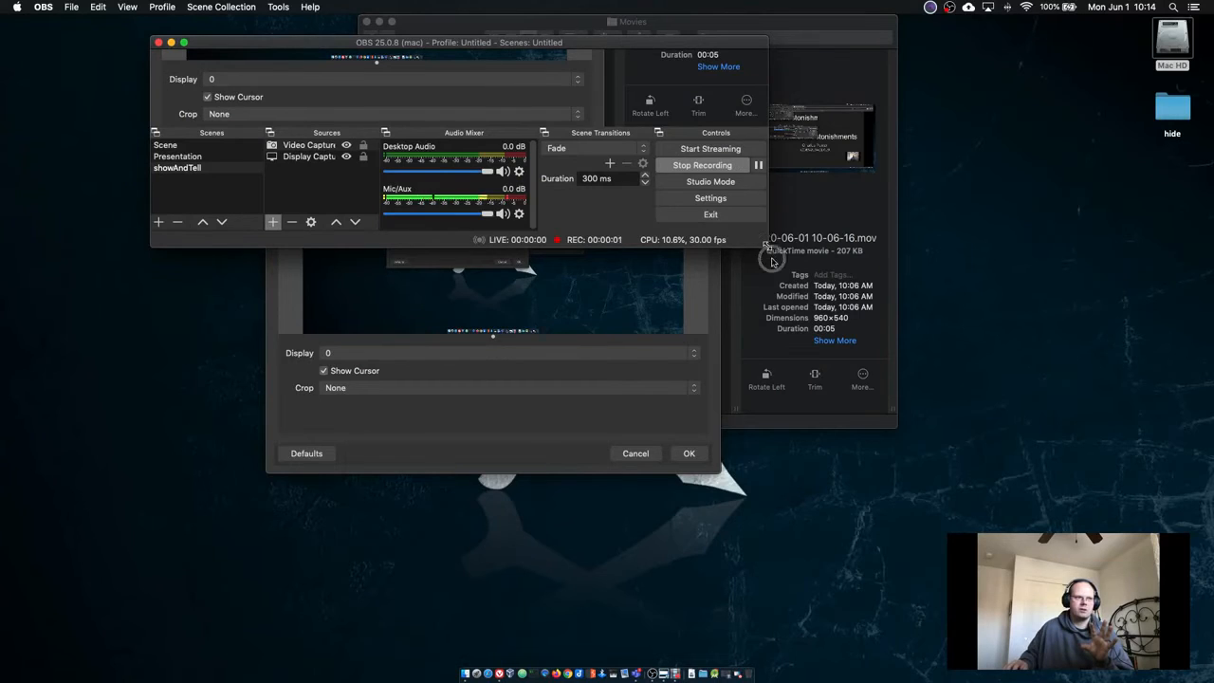
left_click_drag(766, 245, 890, 339)
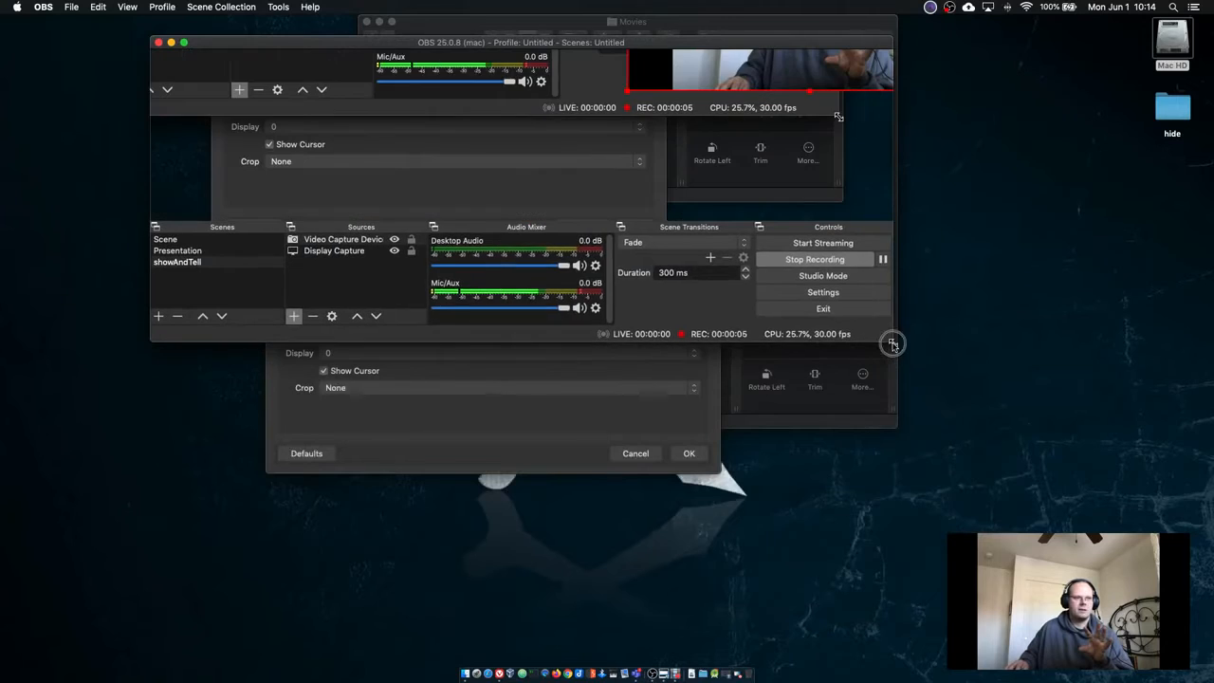
Step: Examine the recording path, quality and format in the OBS output preferences
left_click(47, 8)
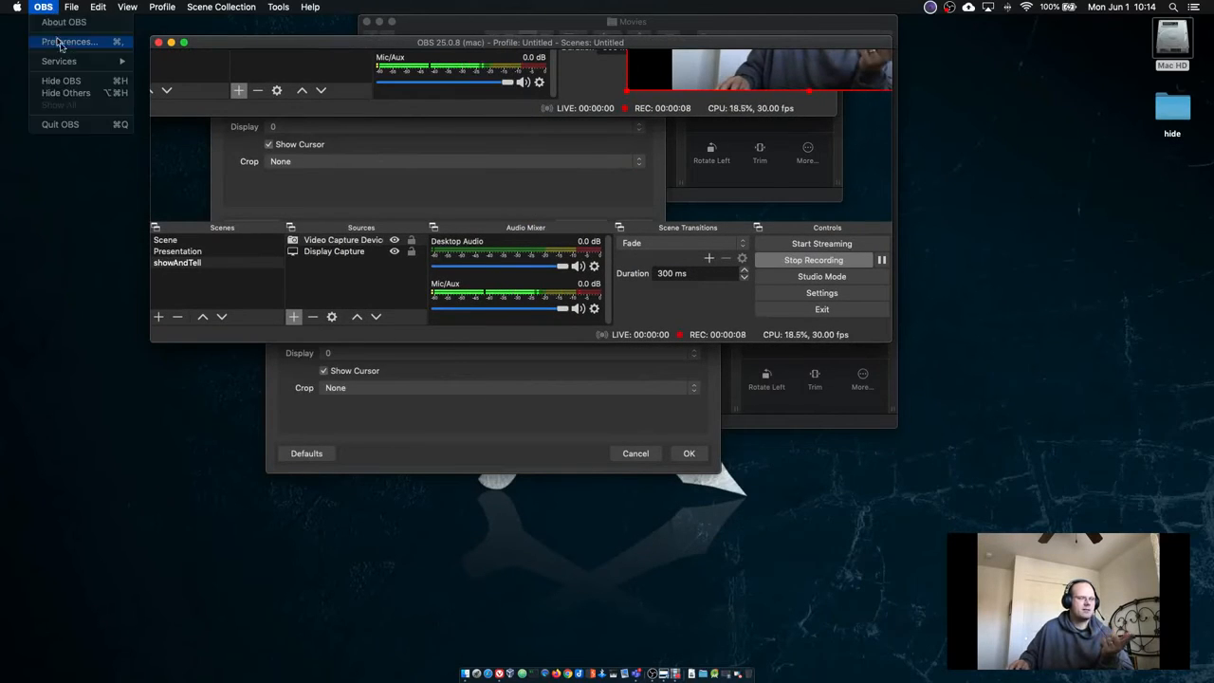
left_click(60, 42)
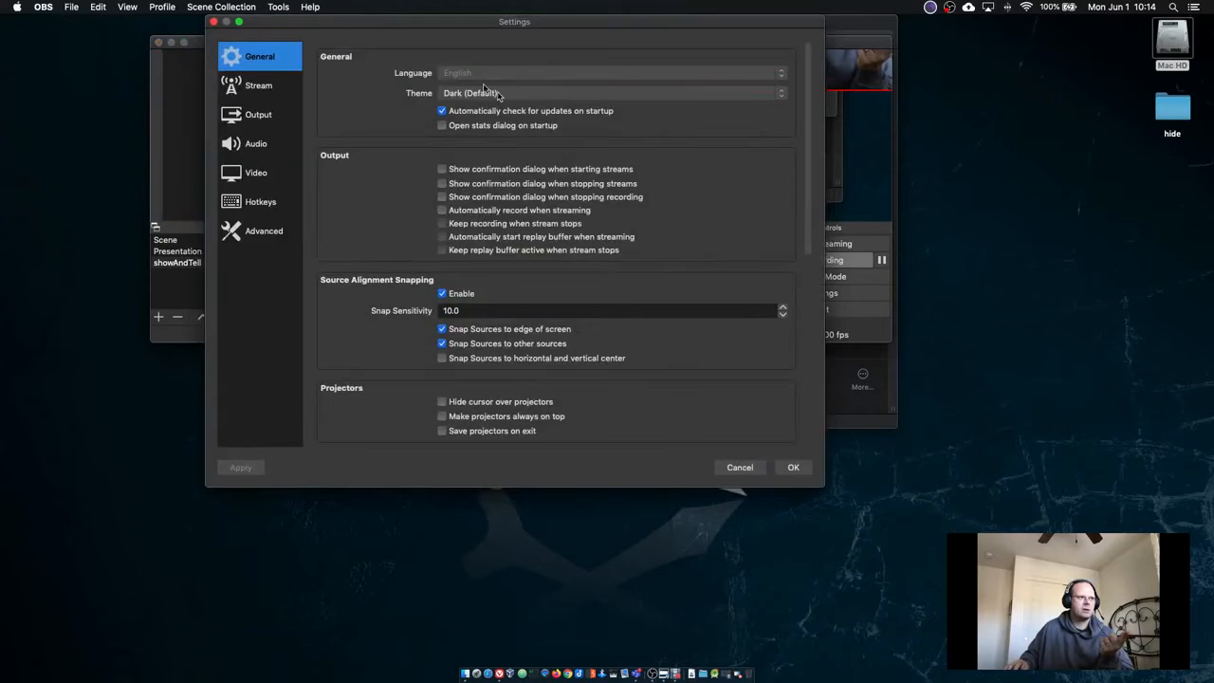
left_click(249, 115)
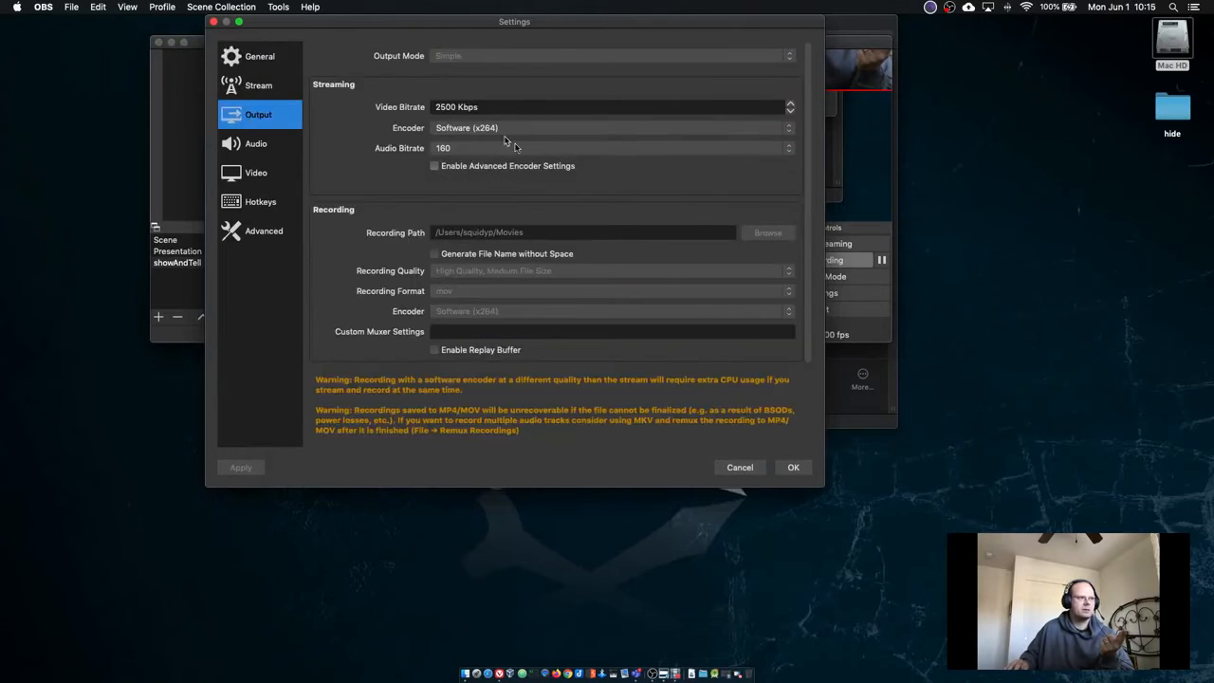
left_click(790, 468)
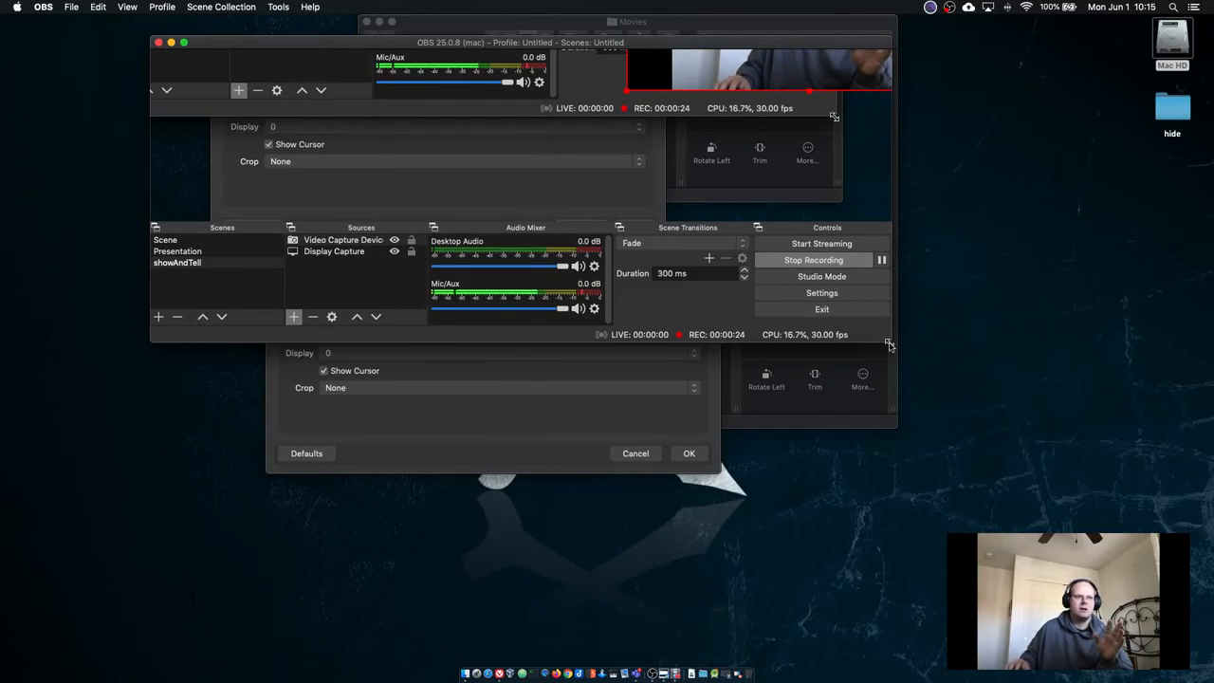
left_click(840, 264)
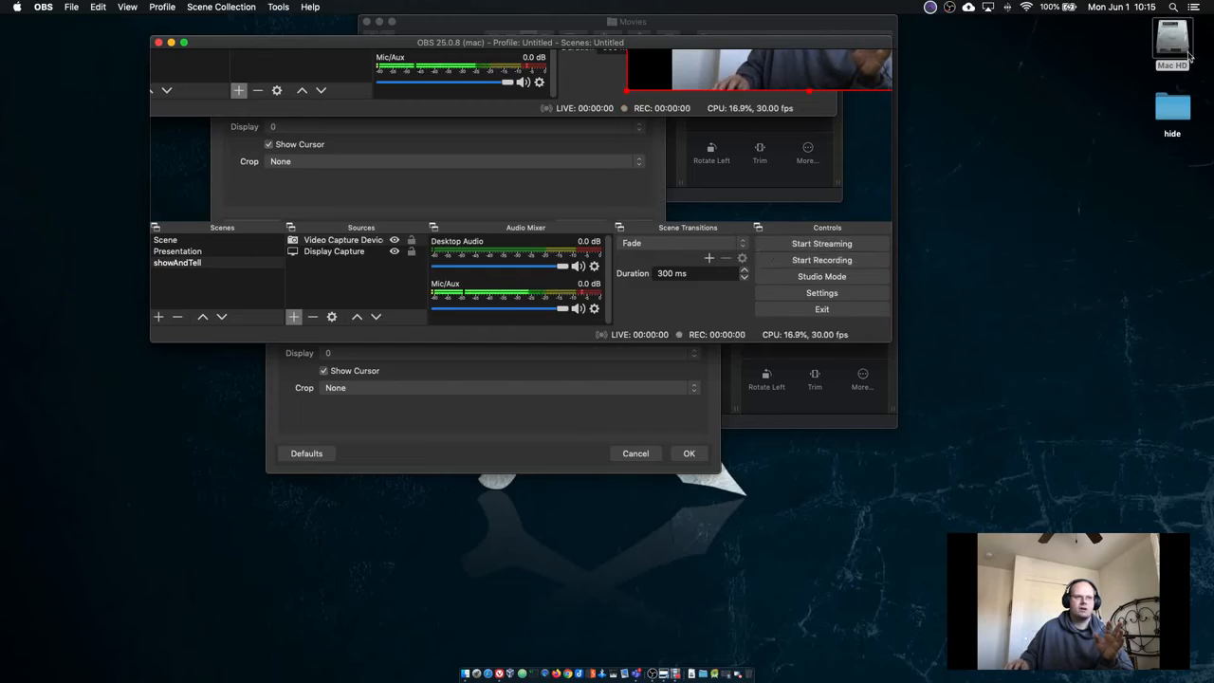
double_click(1176, 38)
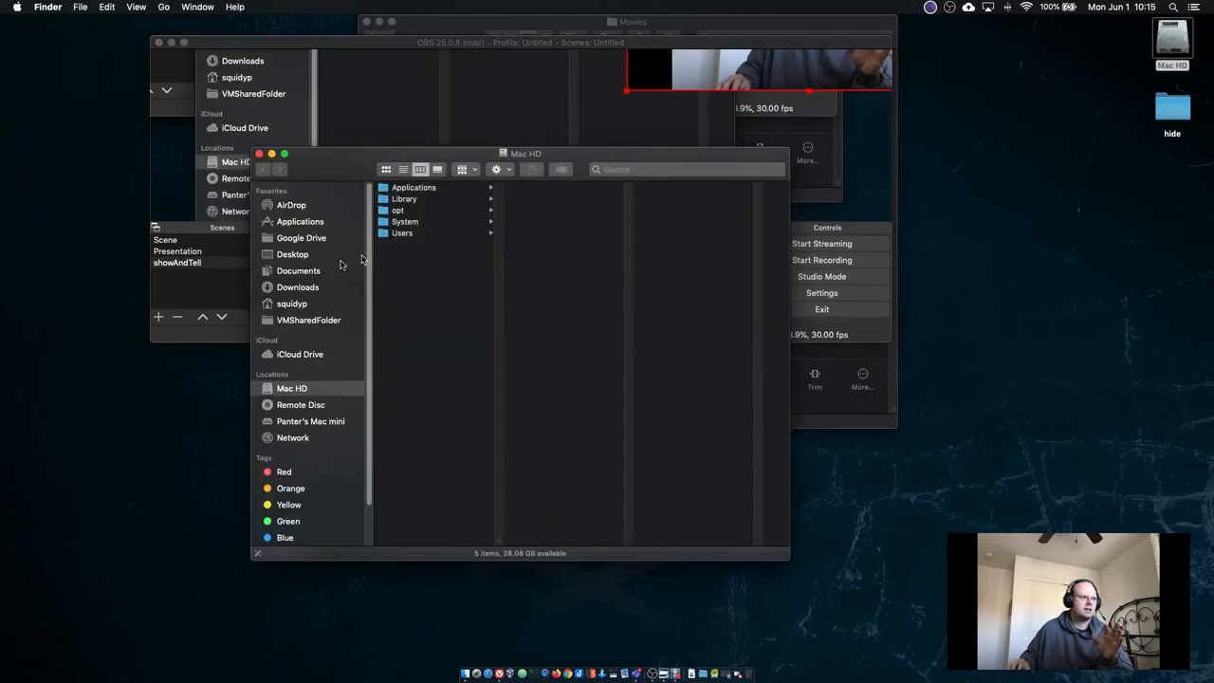
left_click(292, 305)
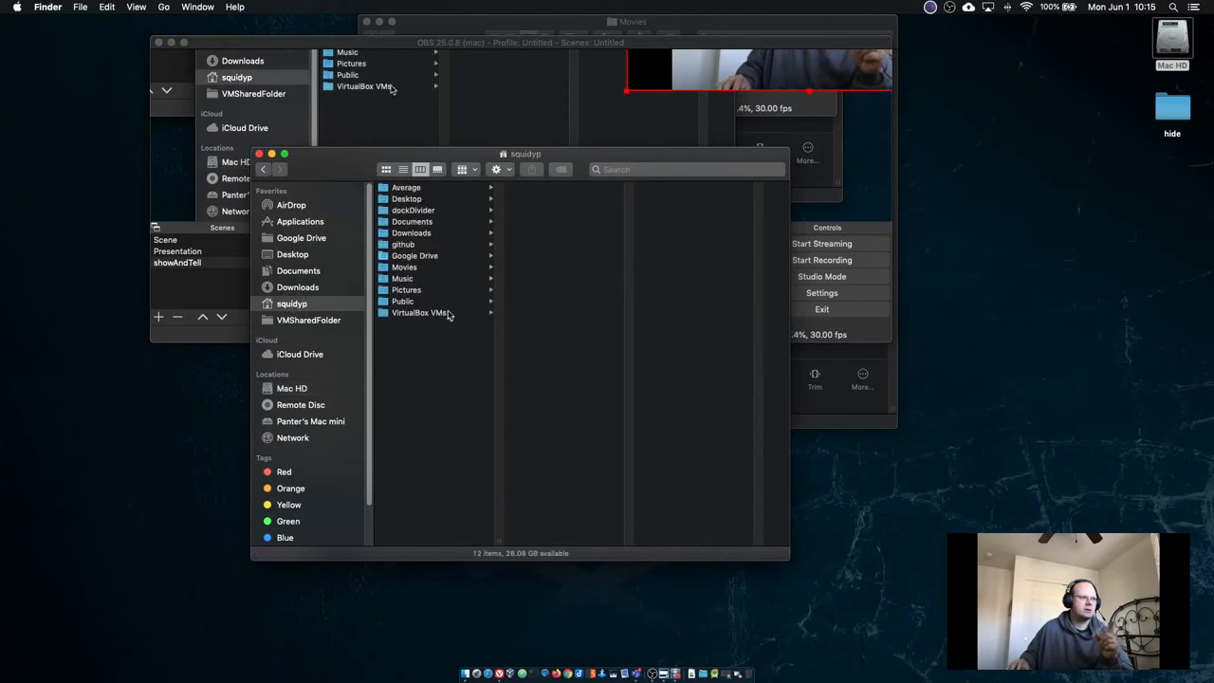
left_click(412, 269)
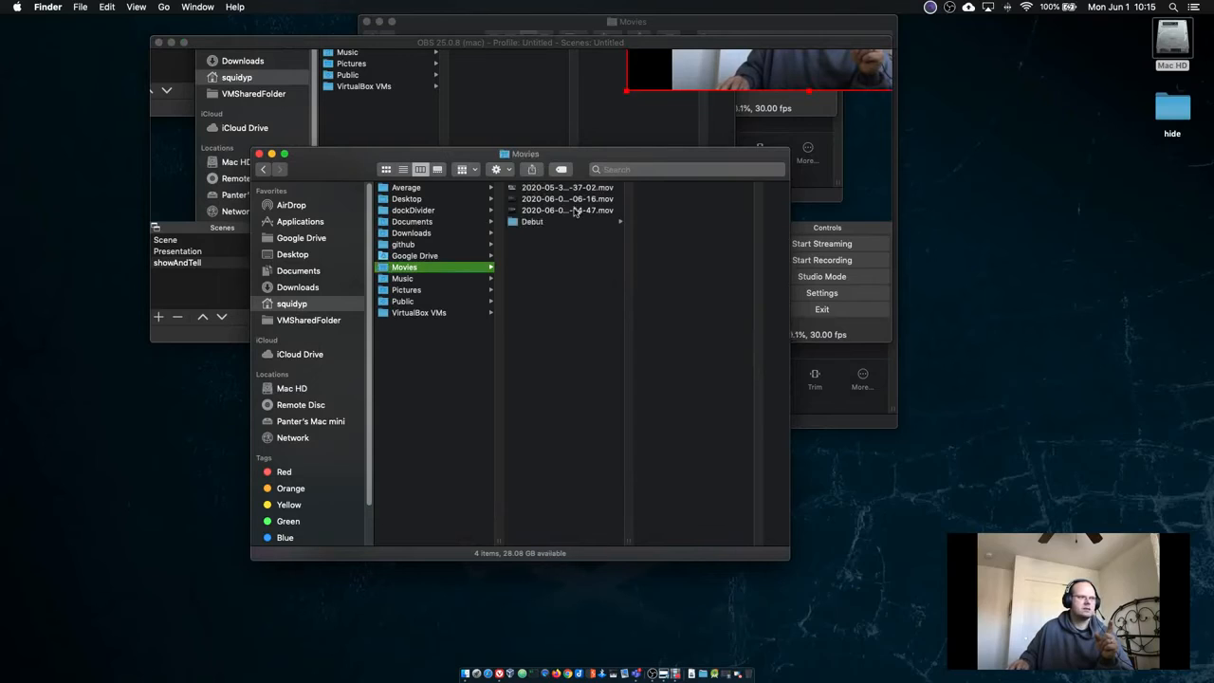
left_click(574, 210)
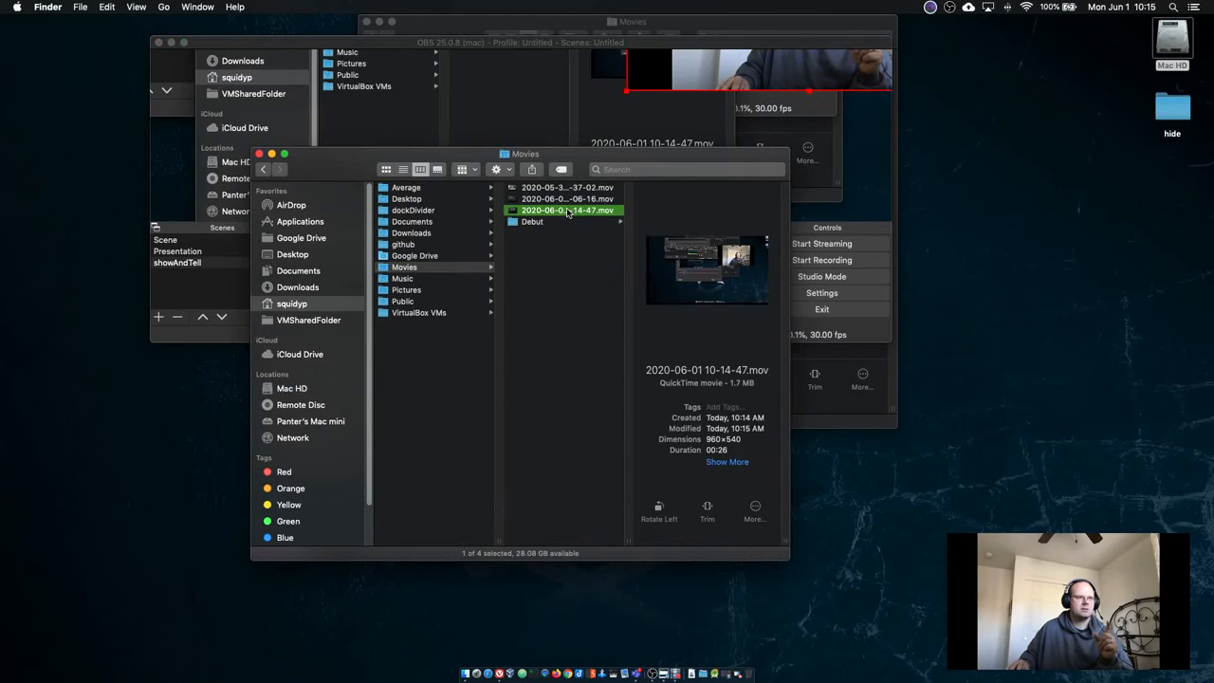
left_click(513, 212)
double_click(513, 212)
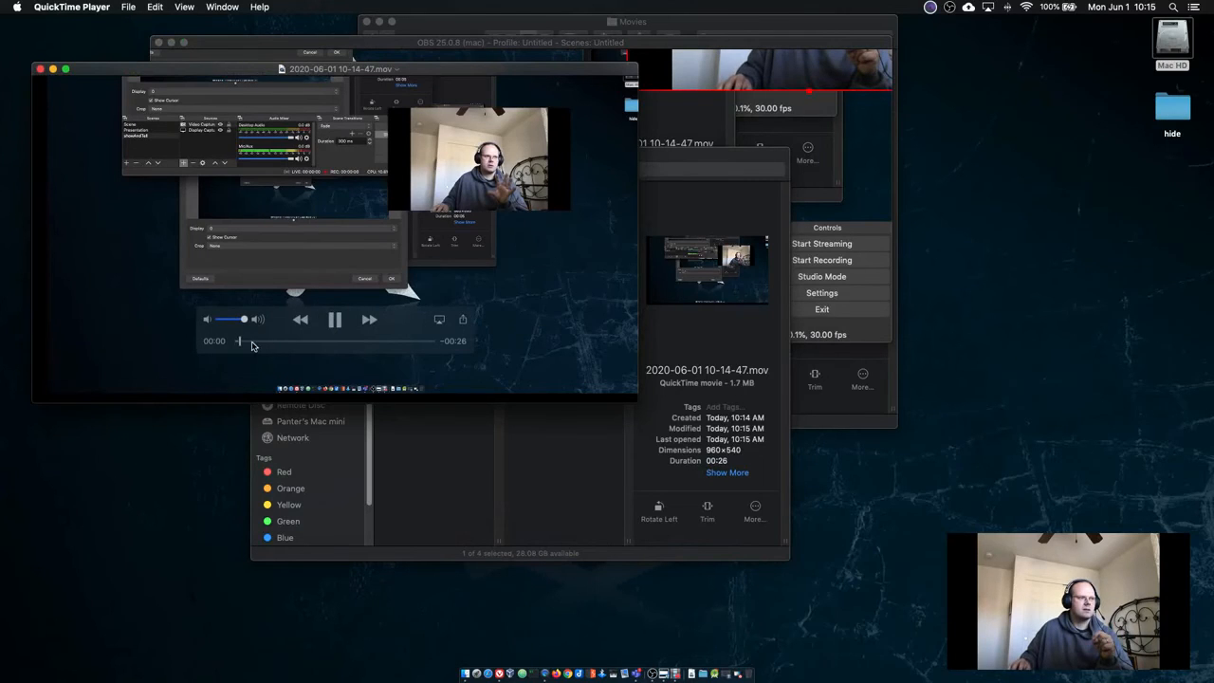
left_click(336, 320)
left_click(40, 69)
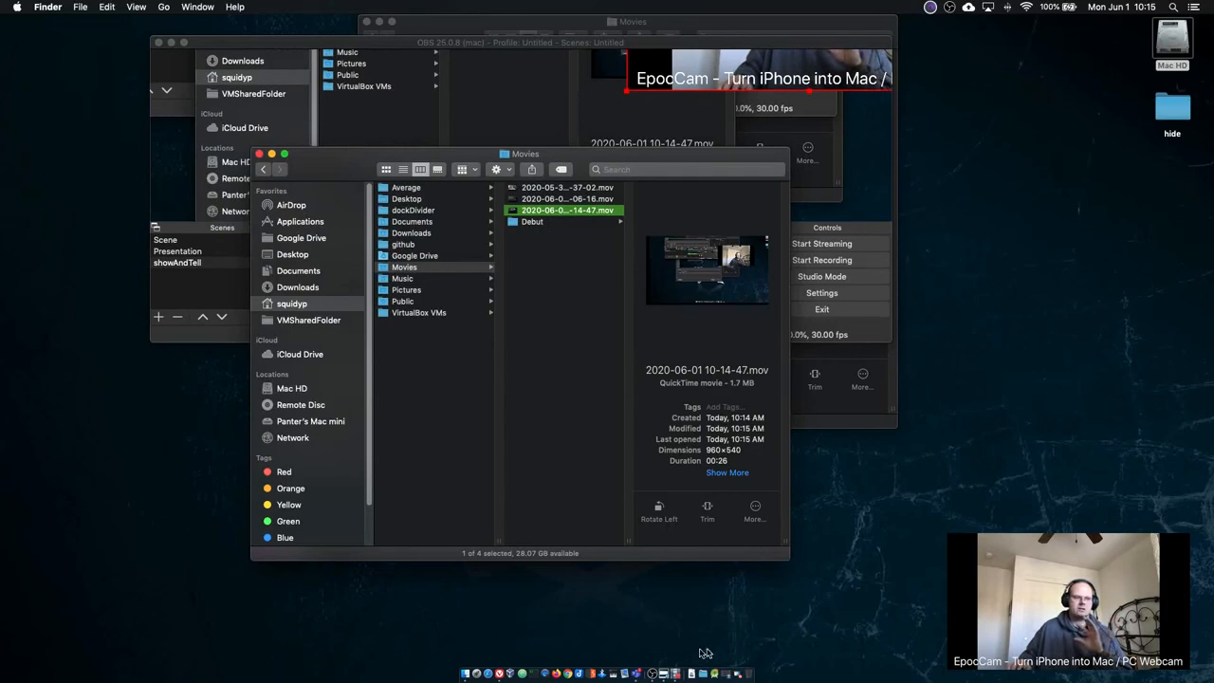
Step: Switch to the Debut screen recorder
left_click(677, 675)
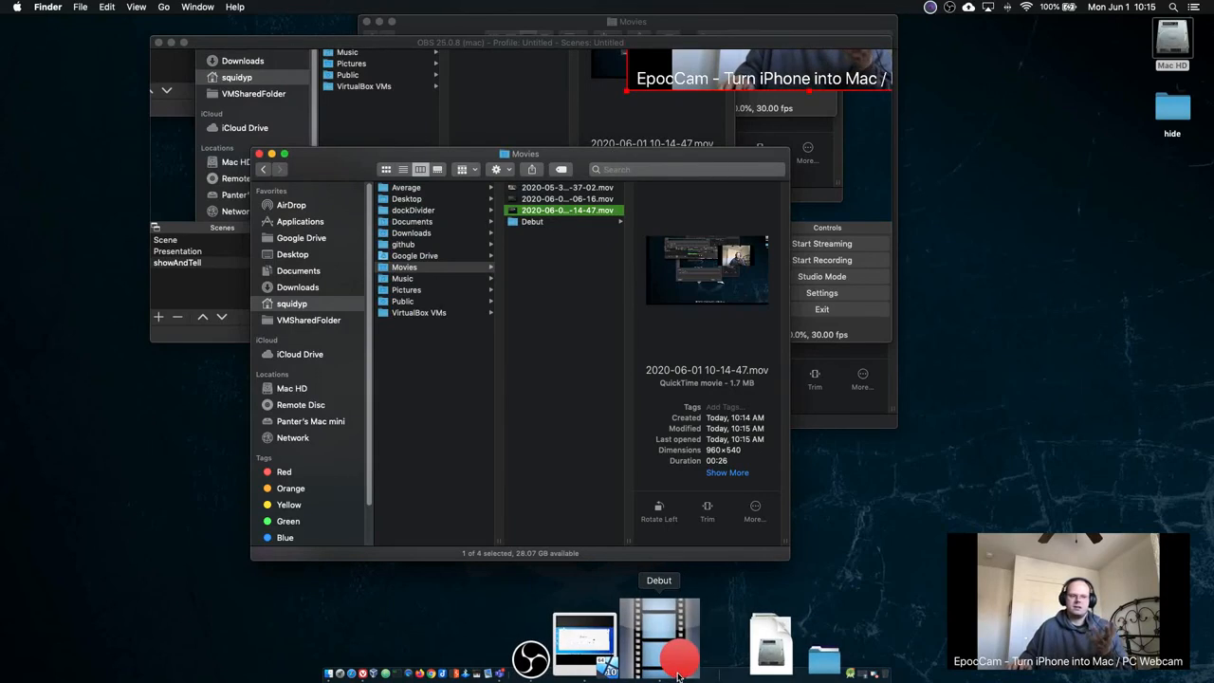